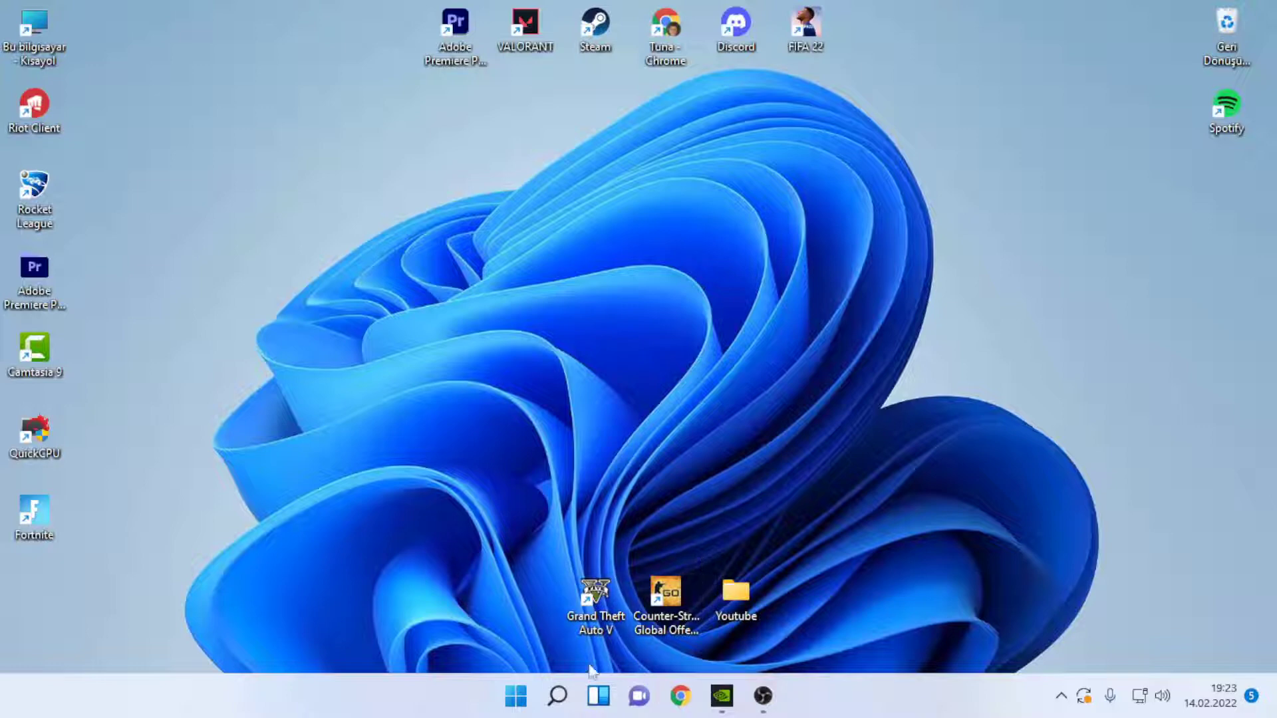
Step: Find and open Task Manager (Görev Yöneticisi) and show its list of startup programs
mouse_move(547, 694)
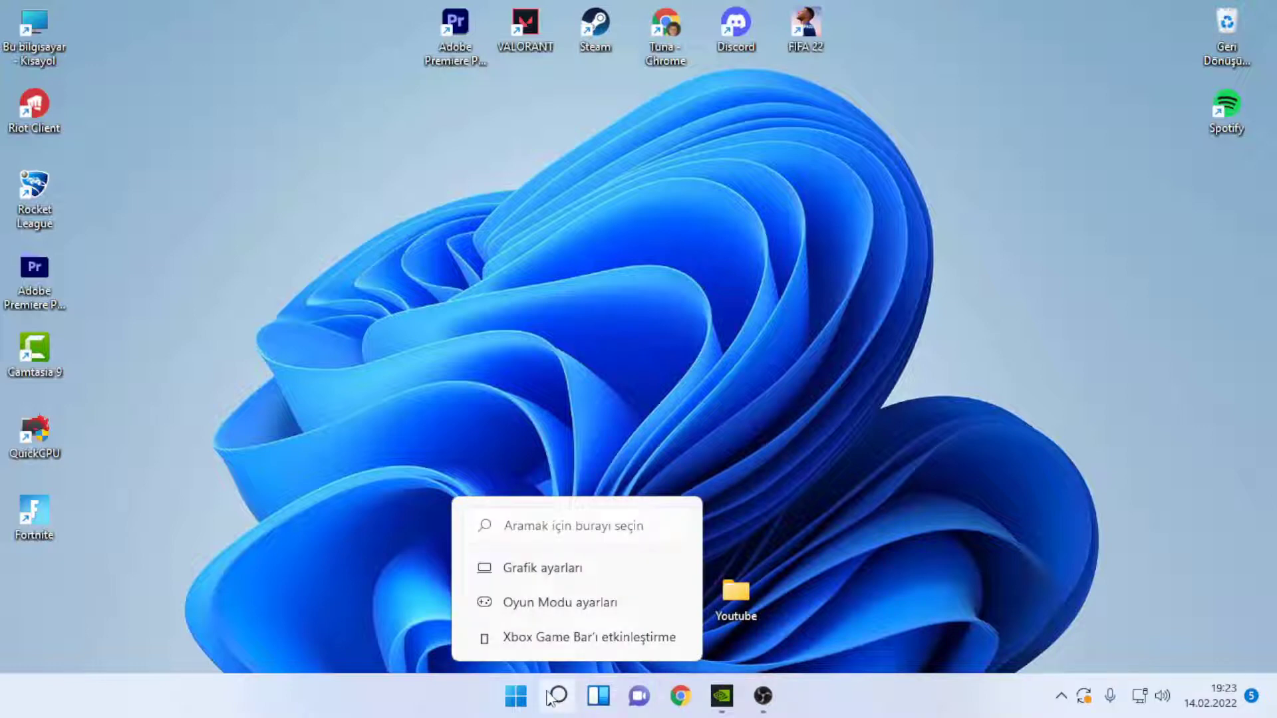
click(552, 705)
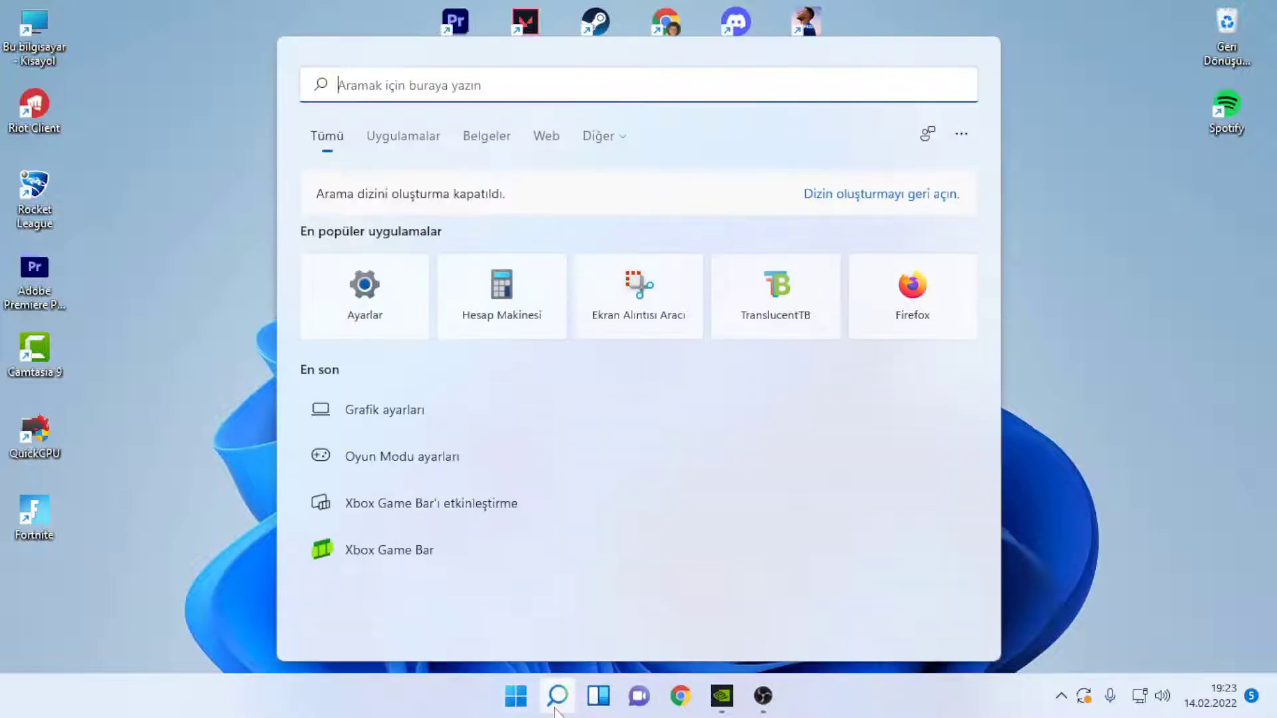
text(görev)
key(Return)
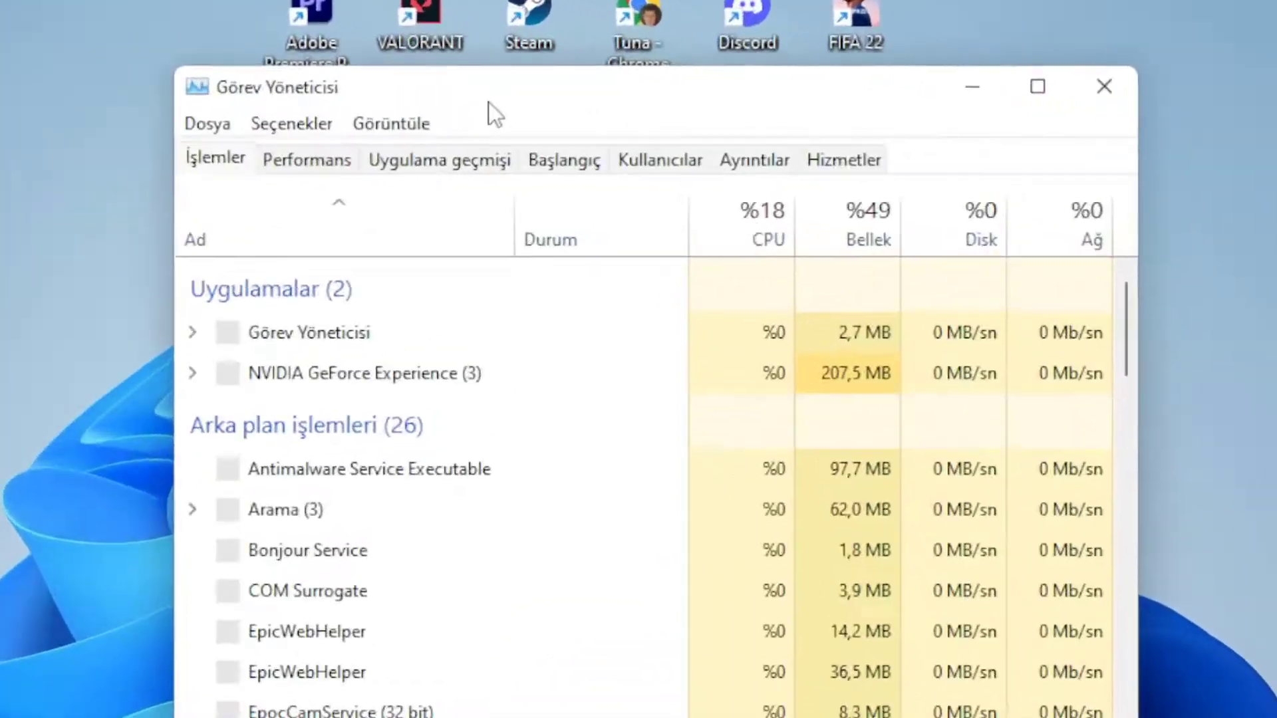
click(563, 159)
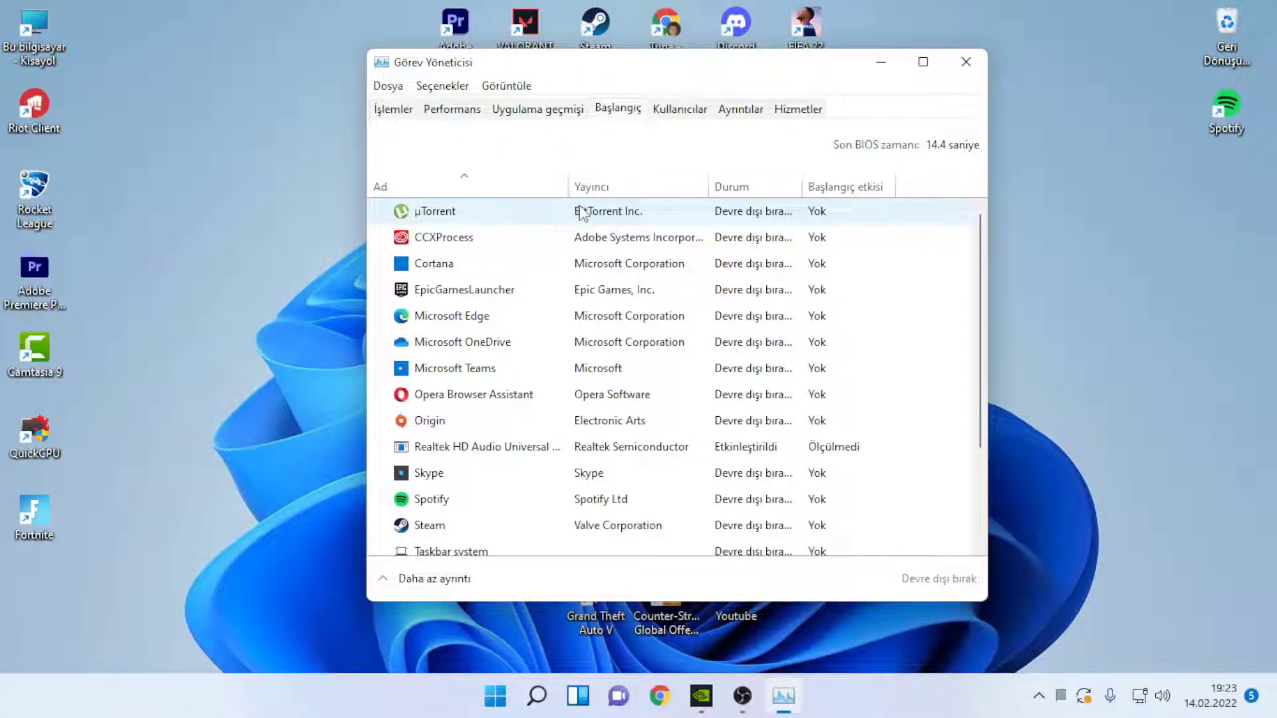
Step: Review the startup programs, including the available actions for the Realtek HD Audio Universal entry, and close Task Manager
scroll(612, 408, down, 3)
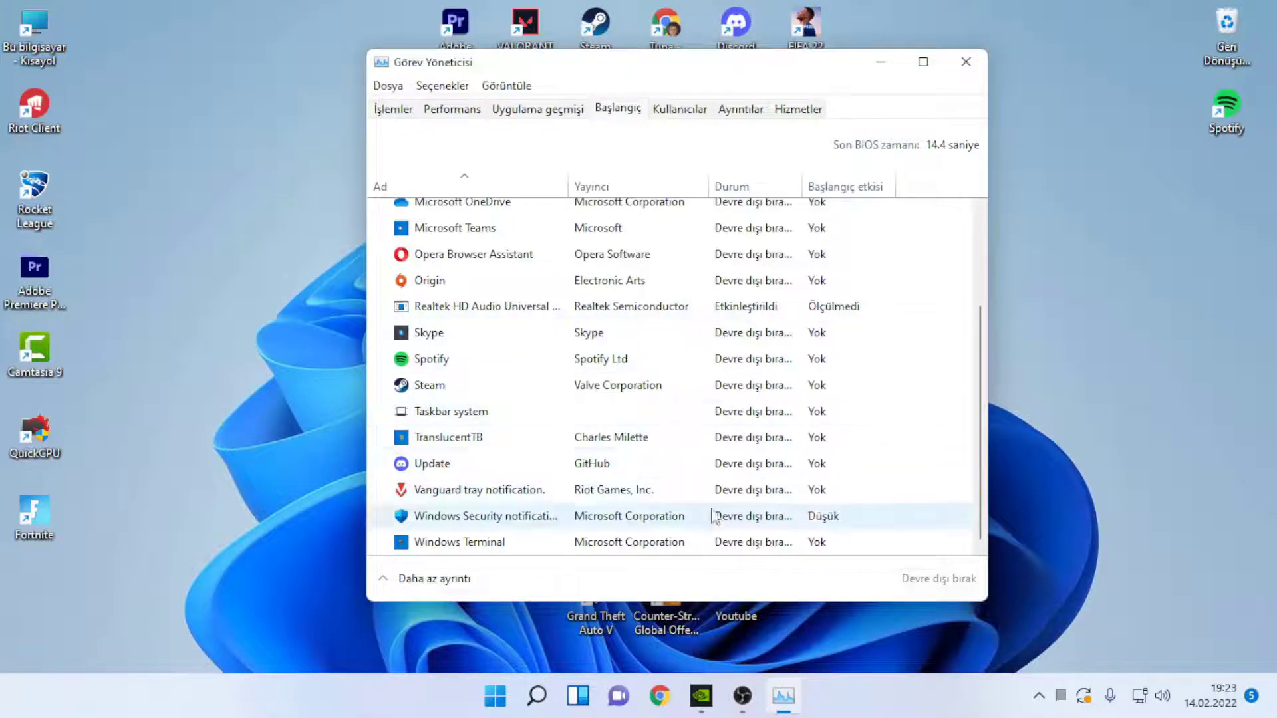
right_click(711, 310)
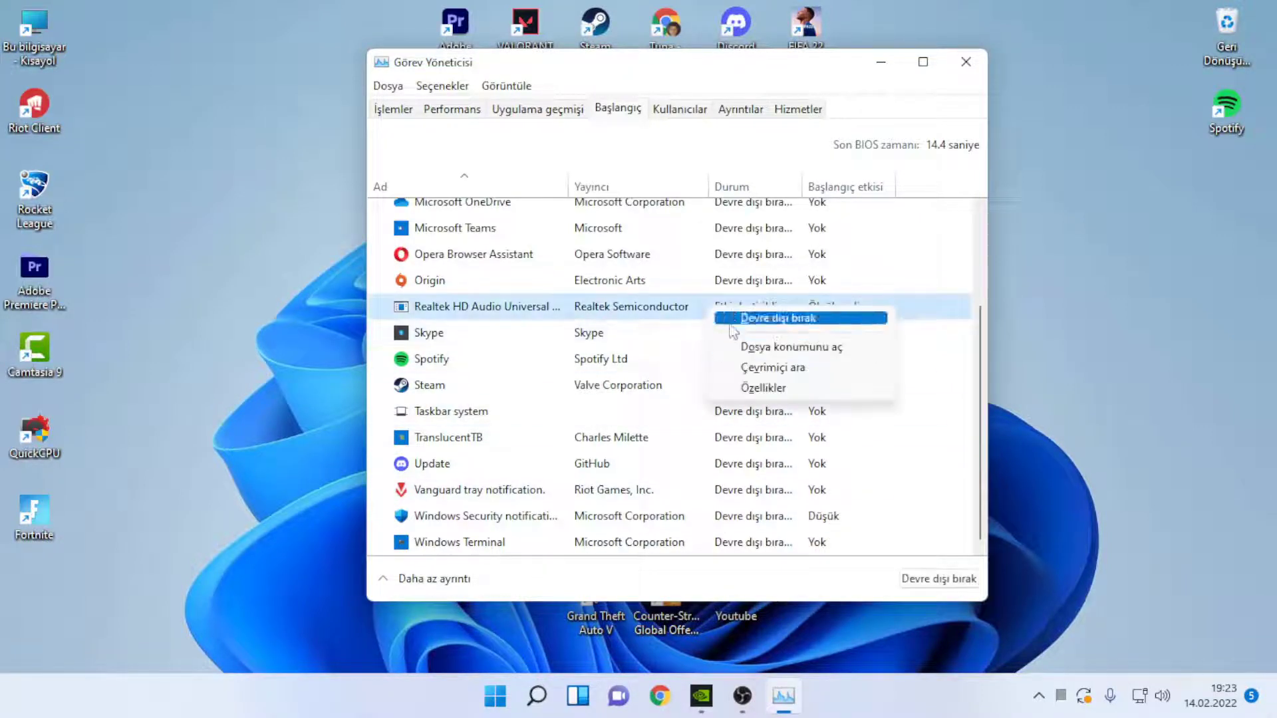
click(579, 309)
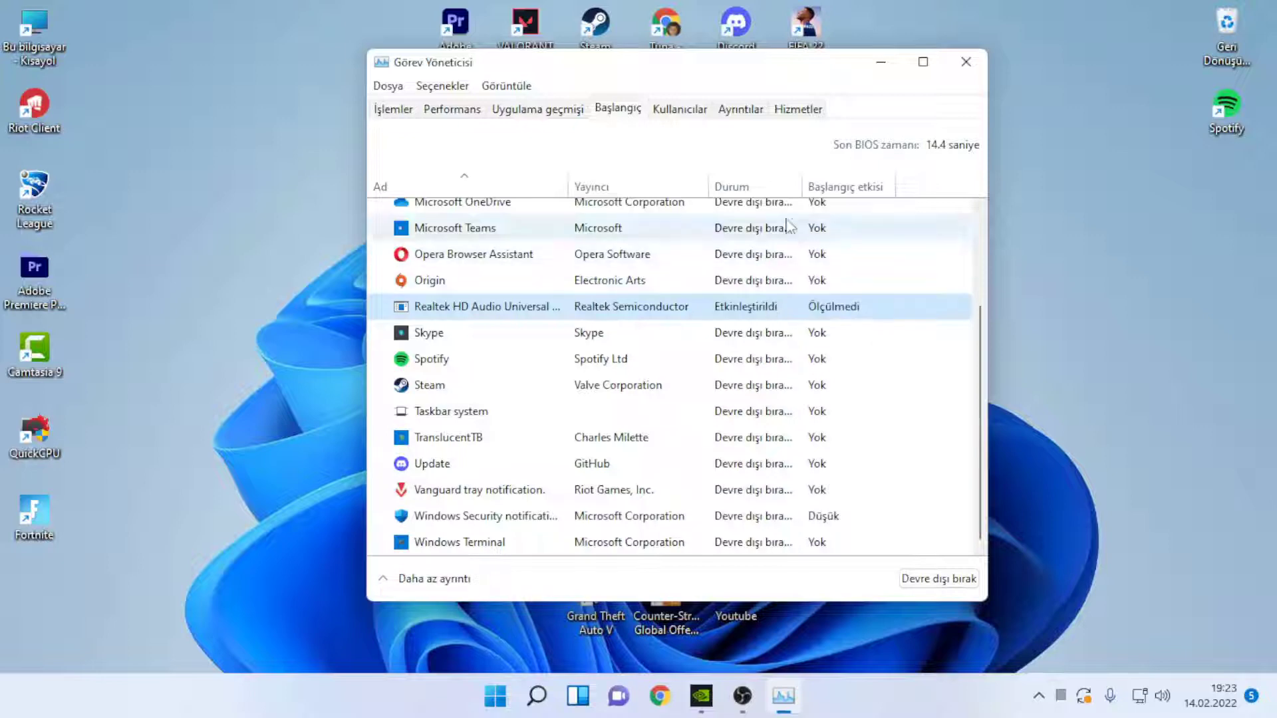
click(966, 62)
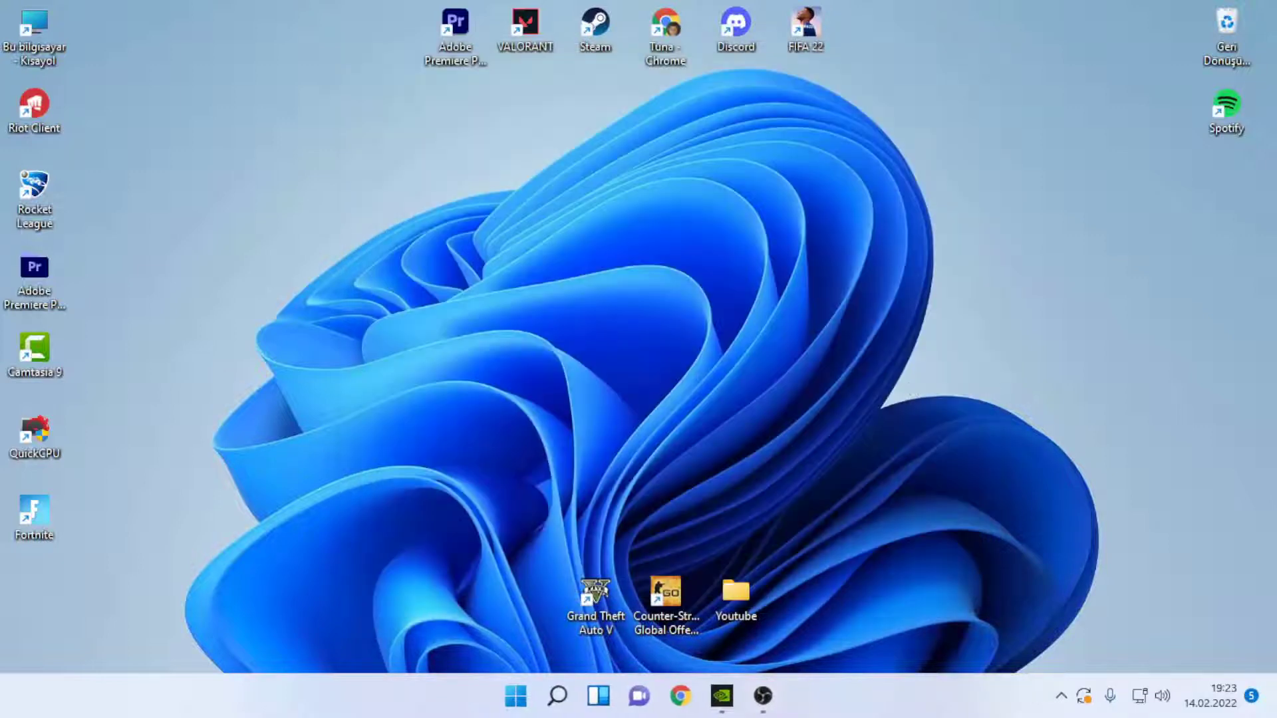
mouse_move(562, 701)
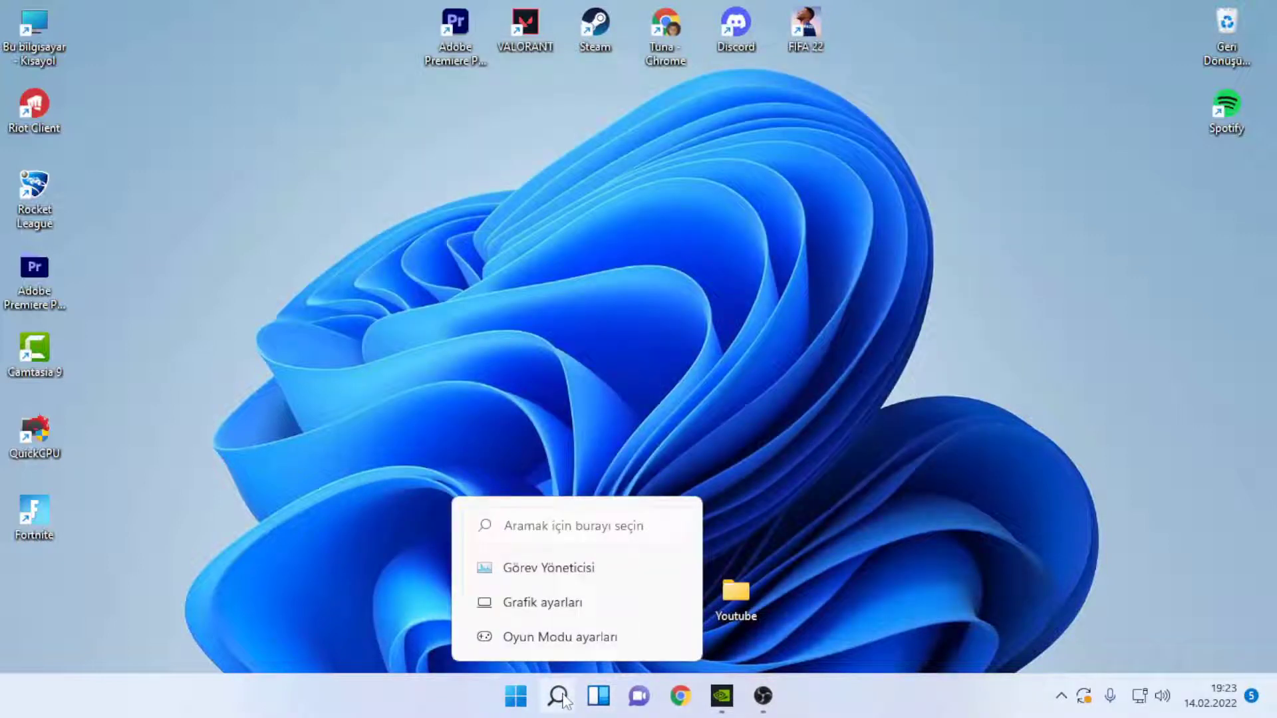
click(559, 697)
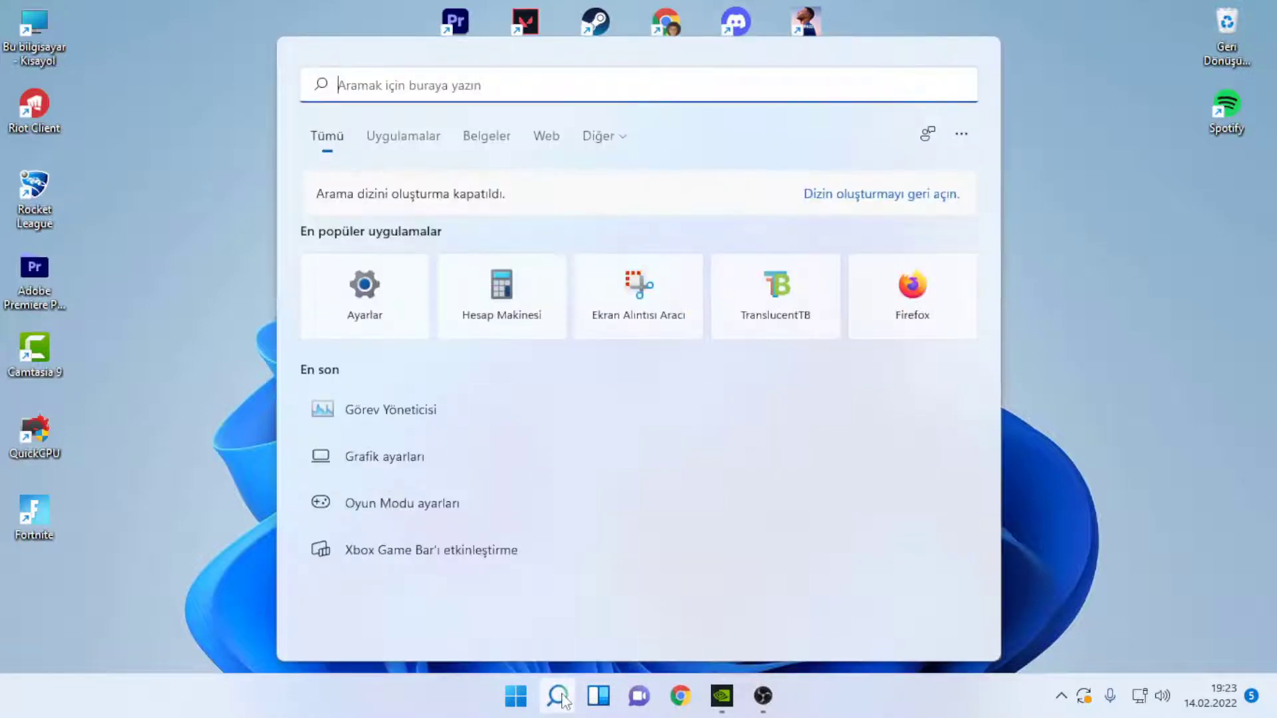
click(560, 697)
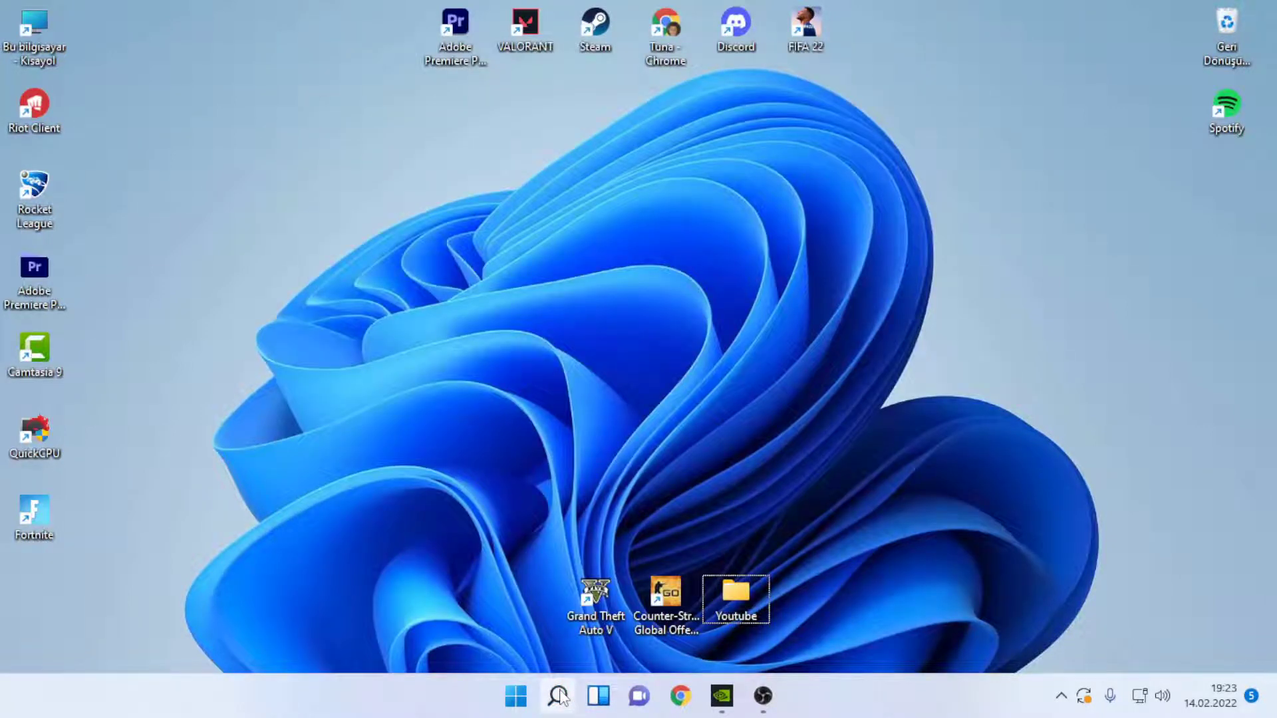
Step: Open the user's temporary files folder by running %temp%
key(super+r)
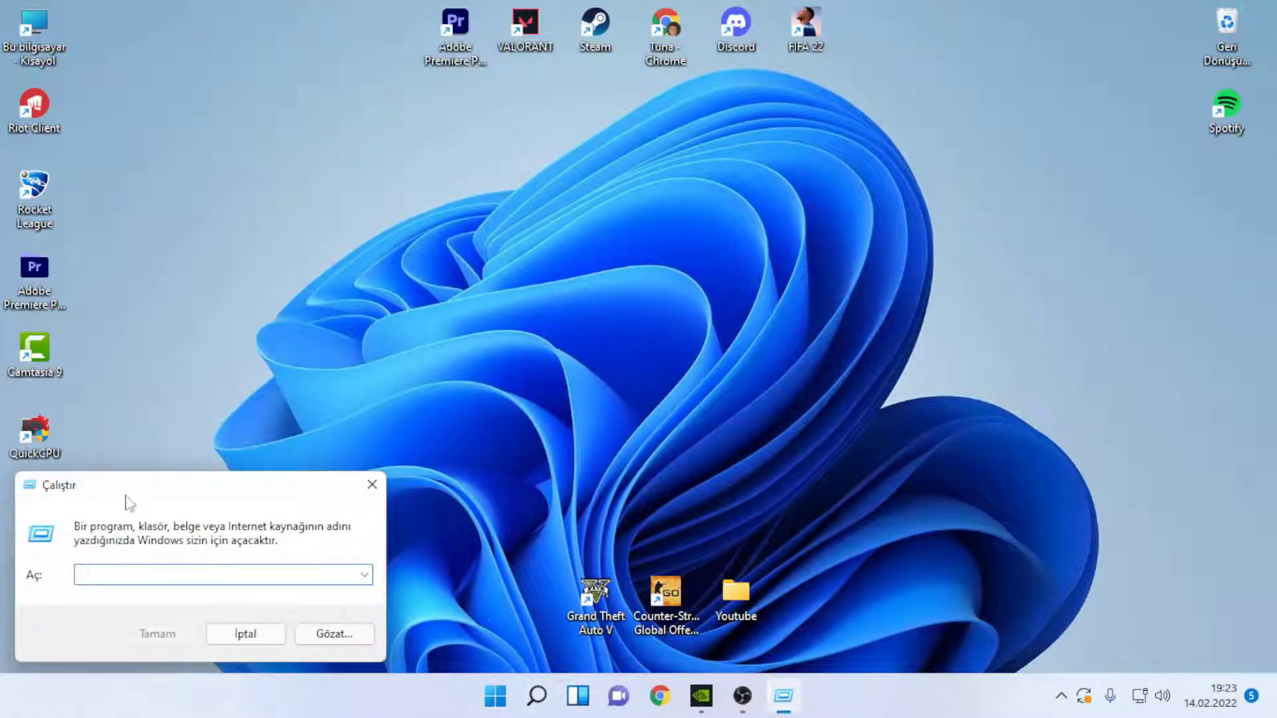
drag(126, 497, 579, 266)
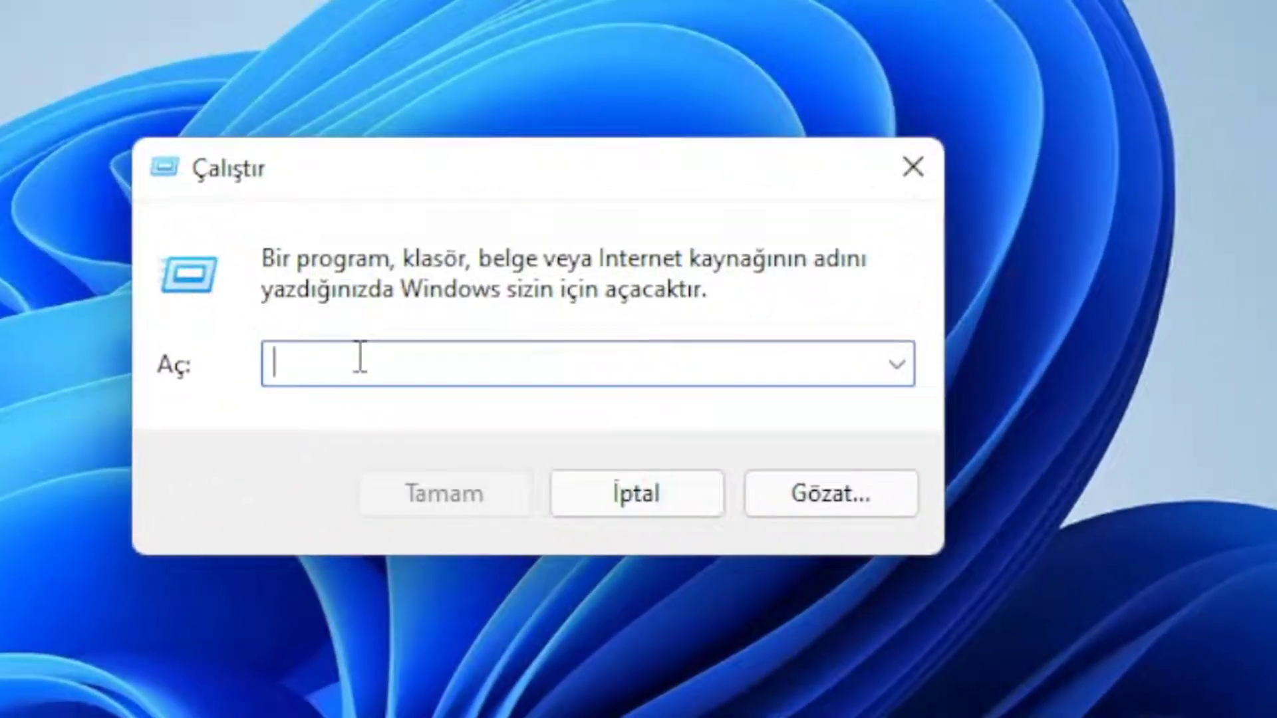
text(%temp%)
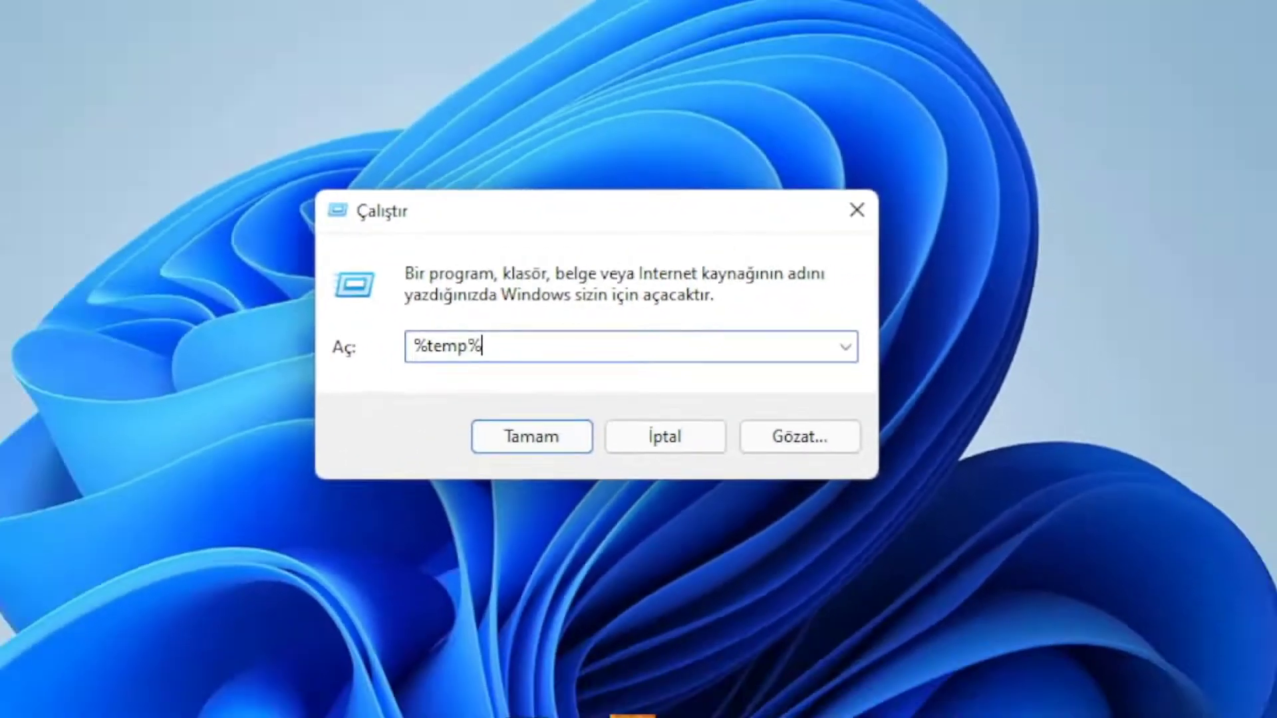
key(Return)
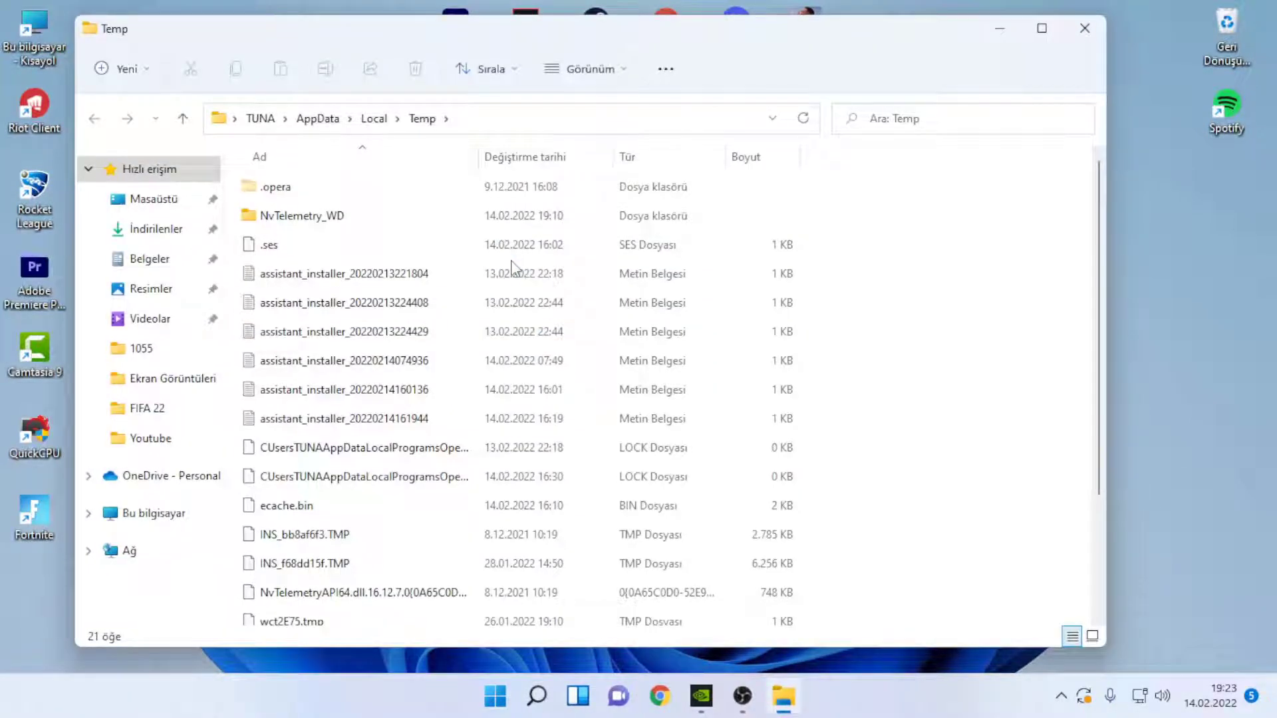
Step: Move everything in the user's Temp folder to the Recycle Bin, skipping all files in use, and close the folder
key(ctrl+a)
drag(478, 274, 1218, 36)
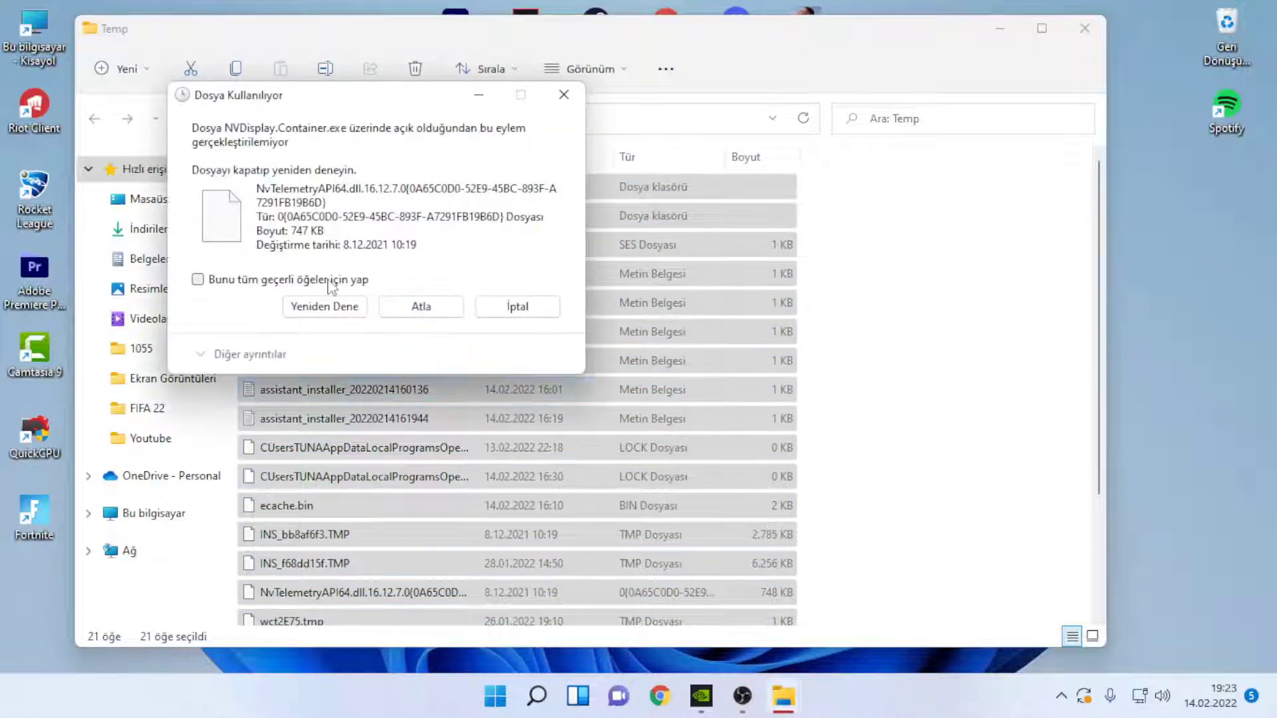
click(332, 280)
click(426, 307)
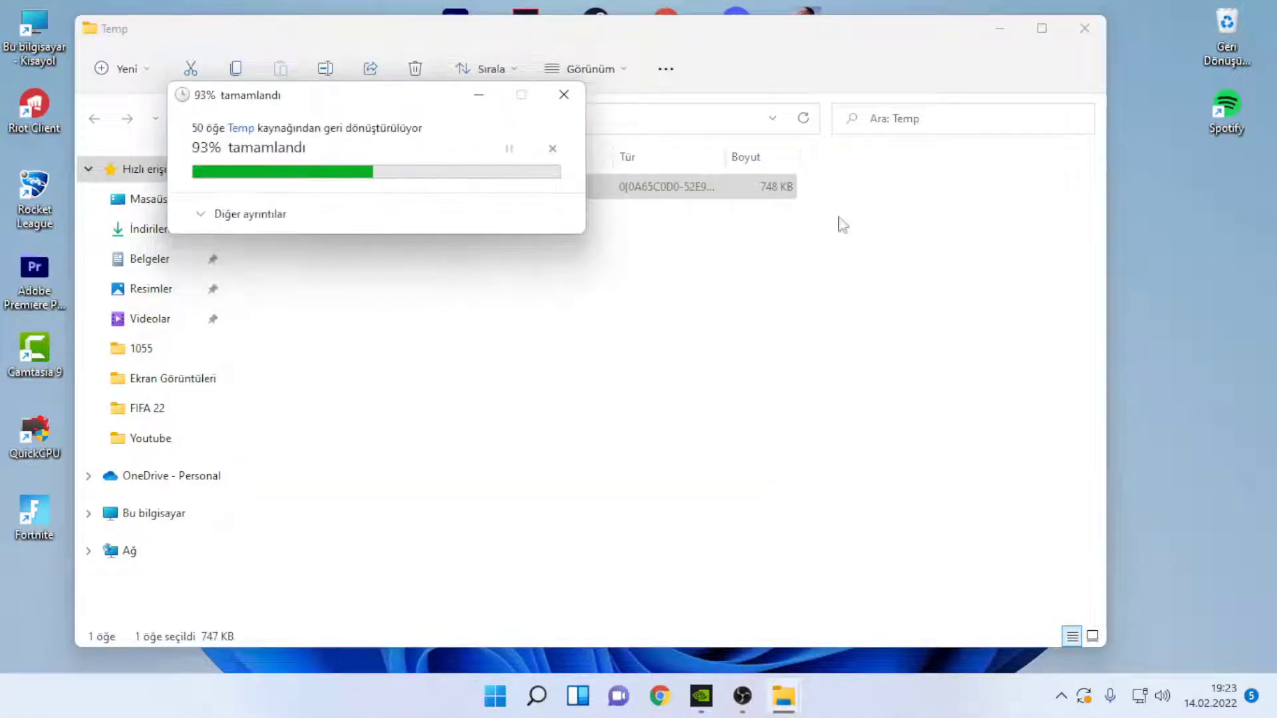
click(1083, 28)
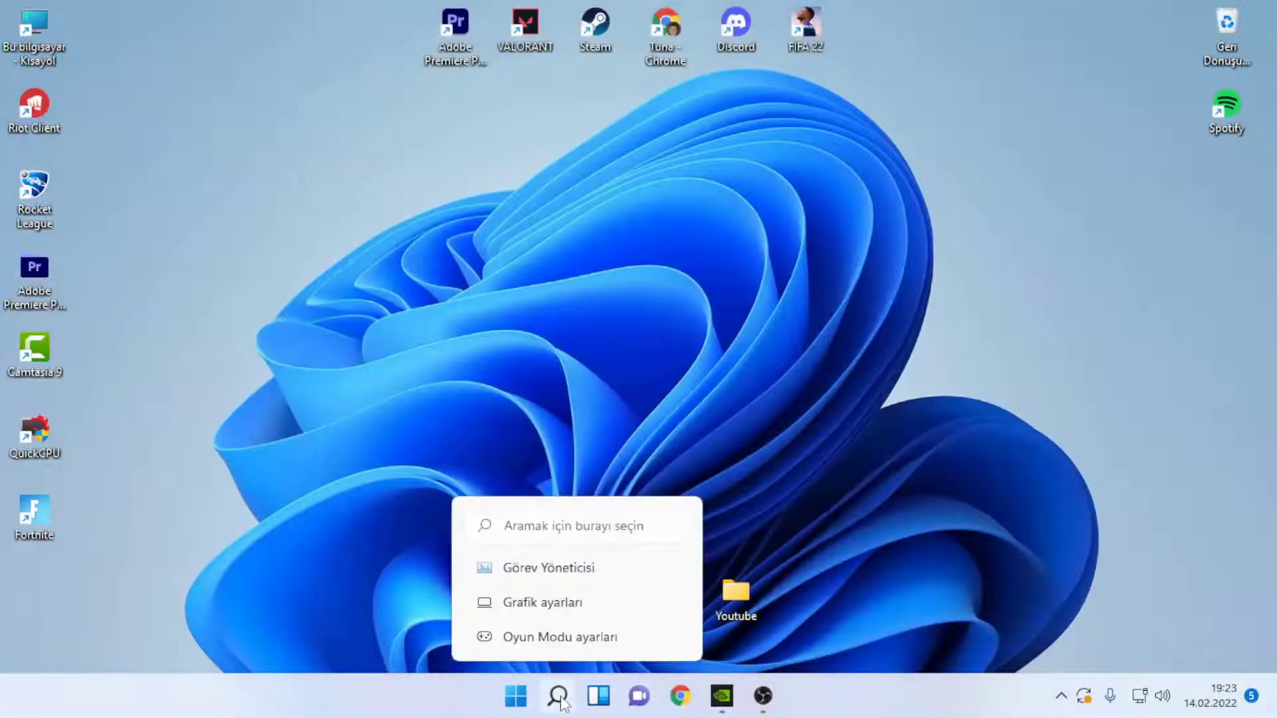
Step: Open the Windows Temp folder on drive C: by running temp
click(559, 696)
click(558, 696)
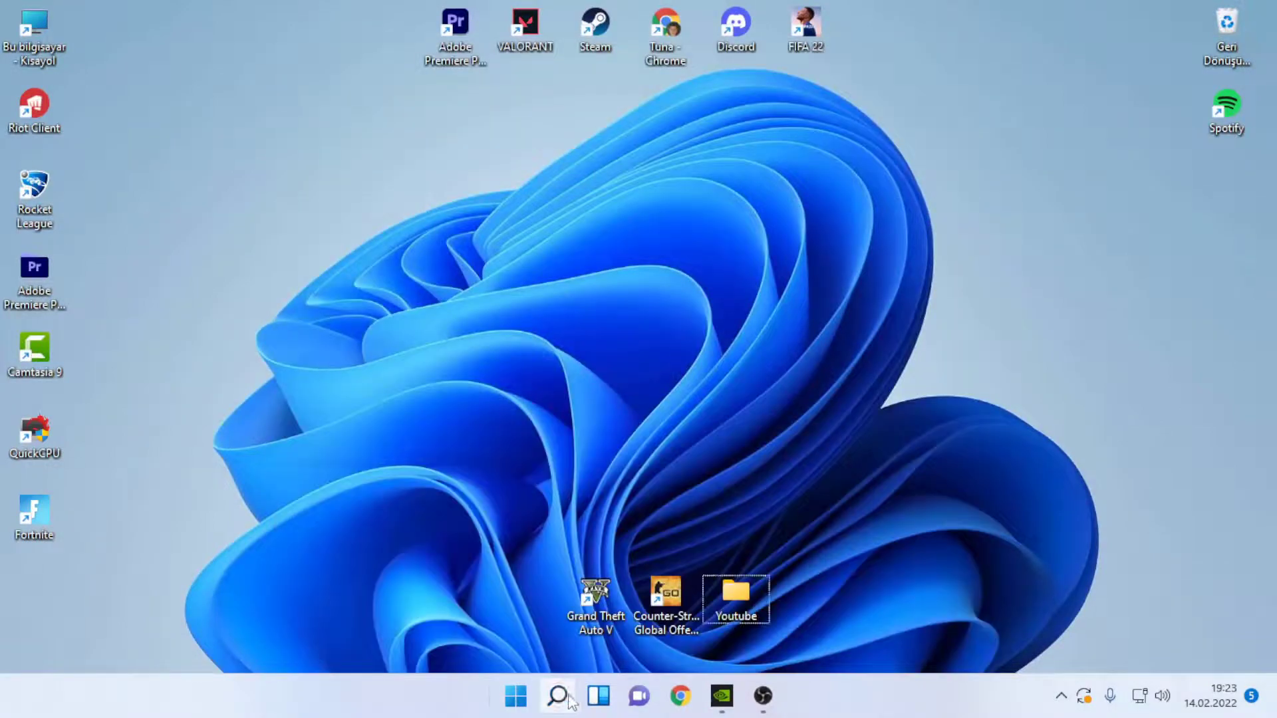
key(super+r)
text(temop)
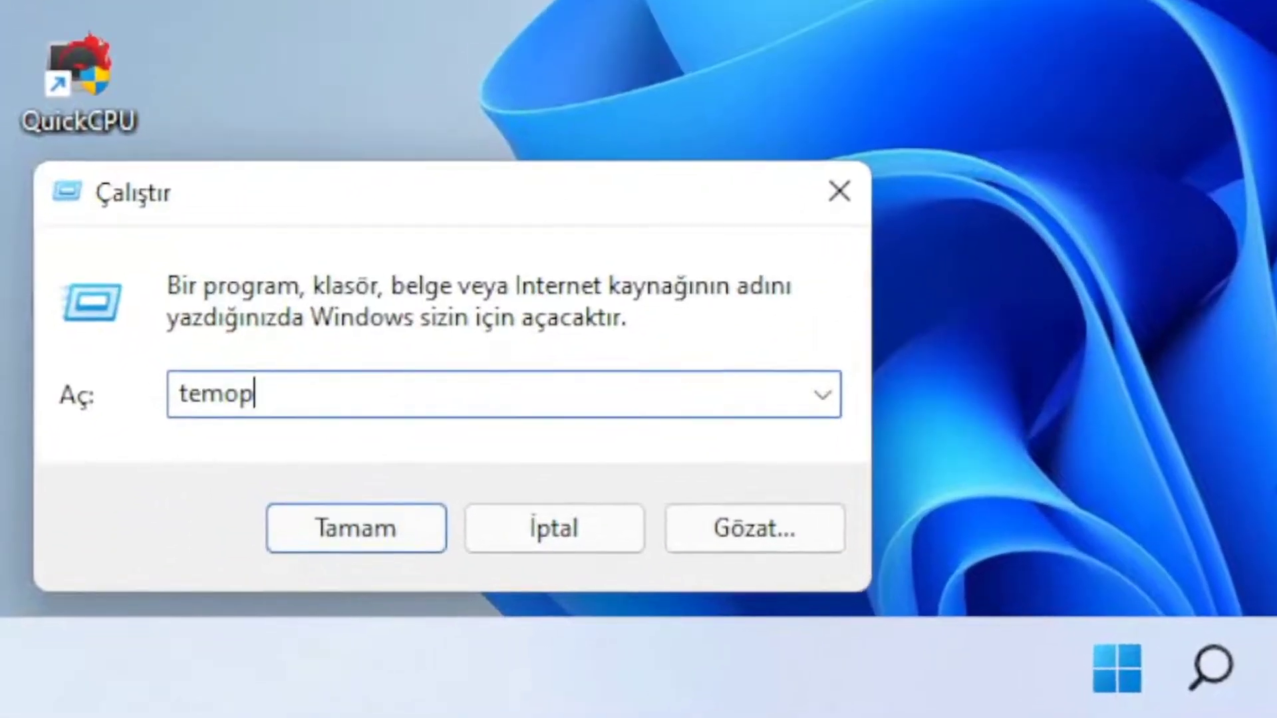
key(BackSpace)
key(BackSpace)
text(p)
key(Return)
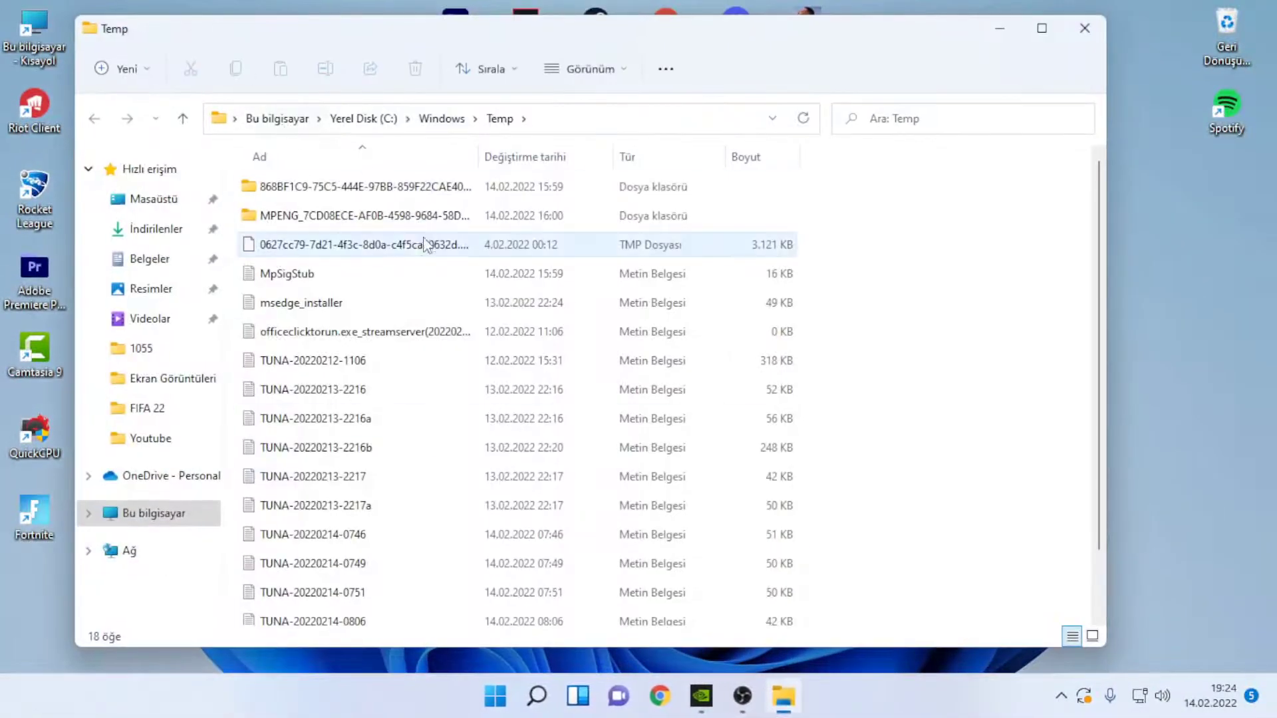
Step: Move all contents of the Windows Temp folder to the Recycle Bin, skipping every file in use, and close the folder
key(ctrl+a)
drag(327, 194, 1226, 30)
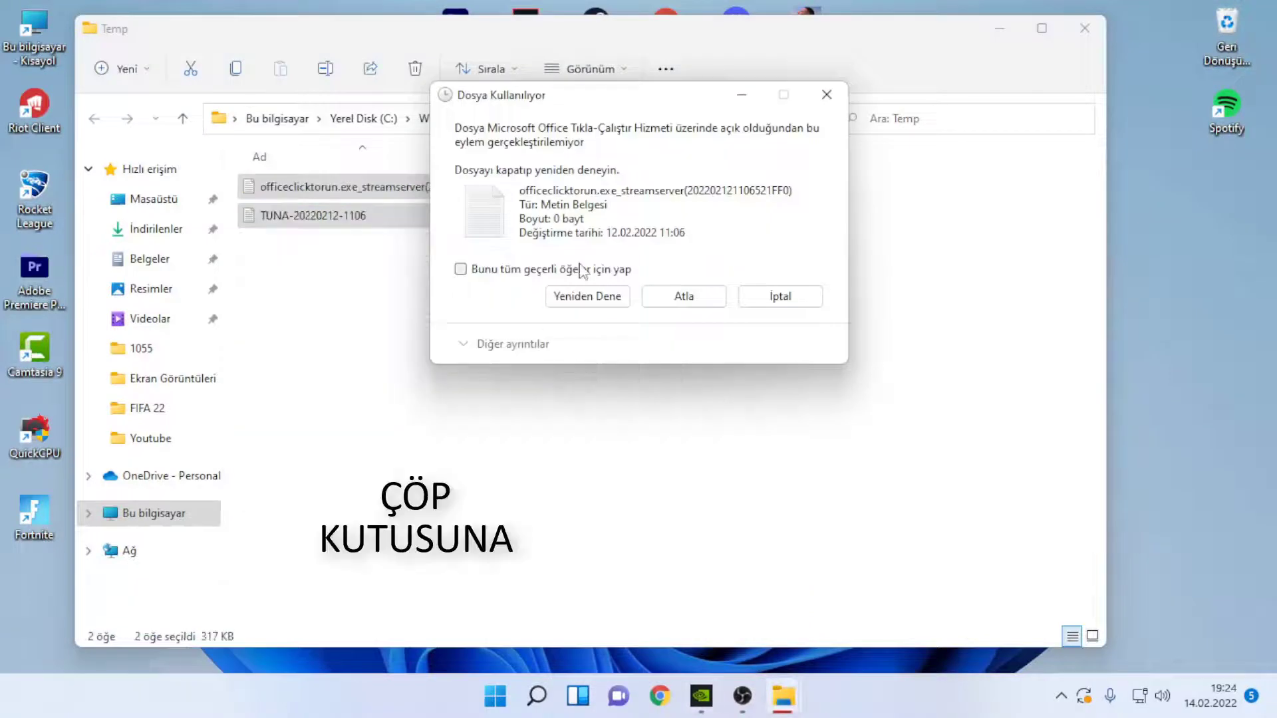
click(584, 270)
click(682, 299)
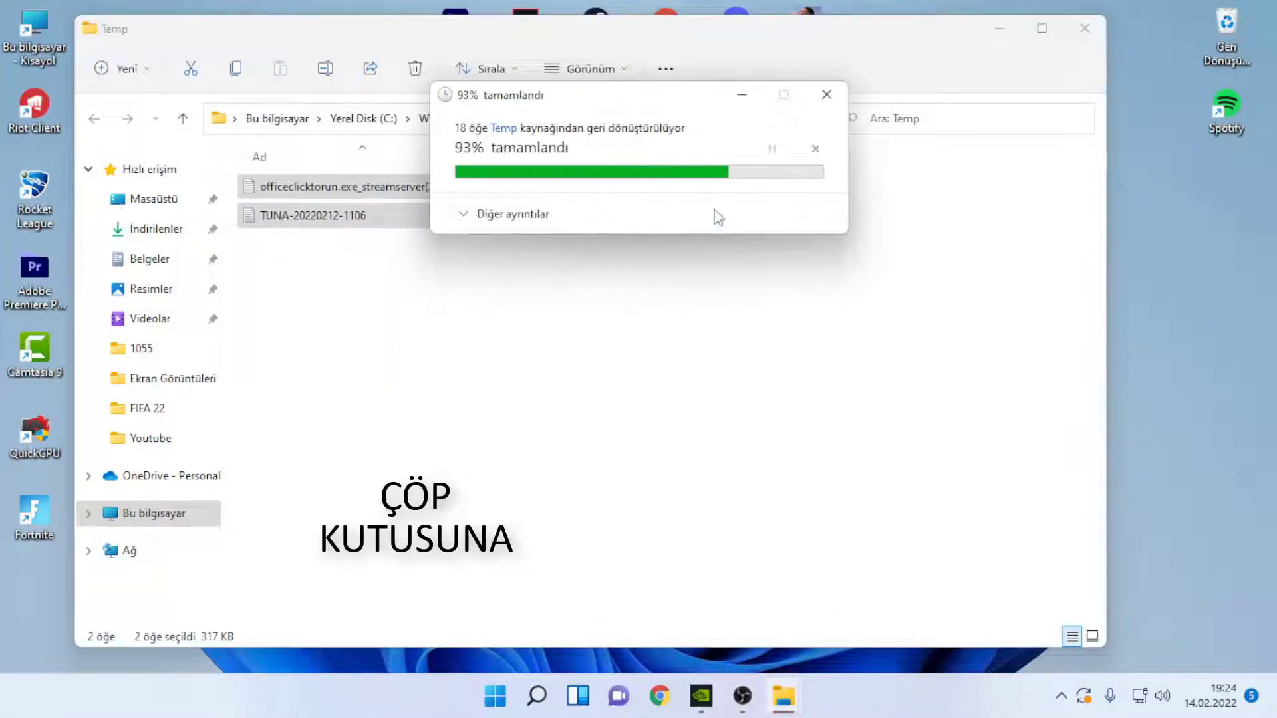
click(1091, 30)
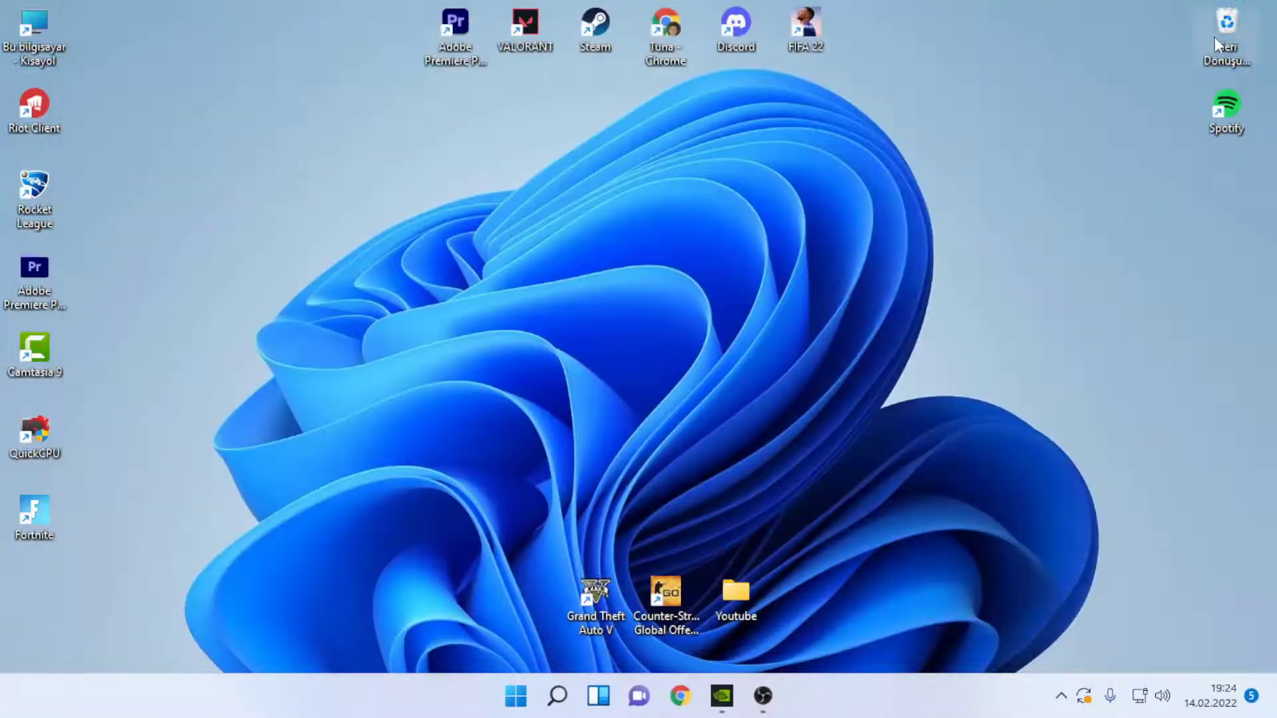
Step: Empty the Recycle Bin and confirm the permanent deletion of its items
right_click(1215, 40)
click(1193, 72)
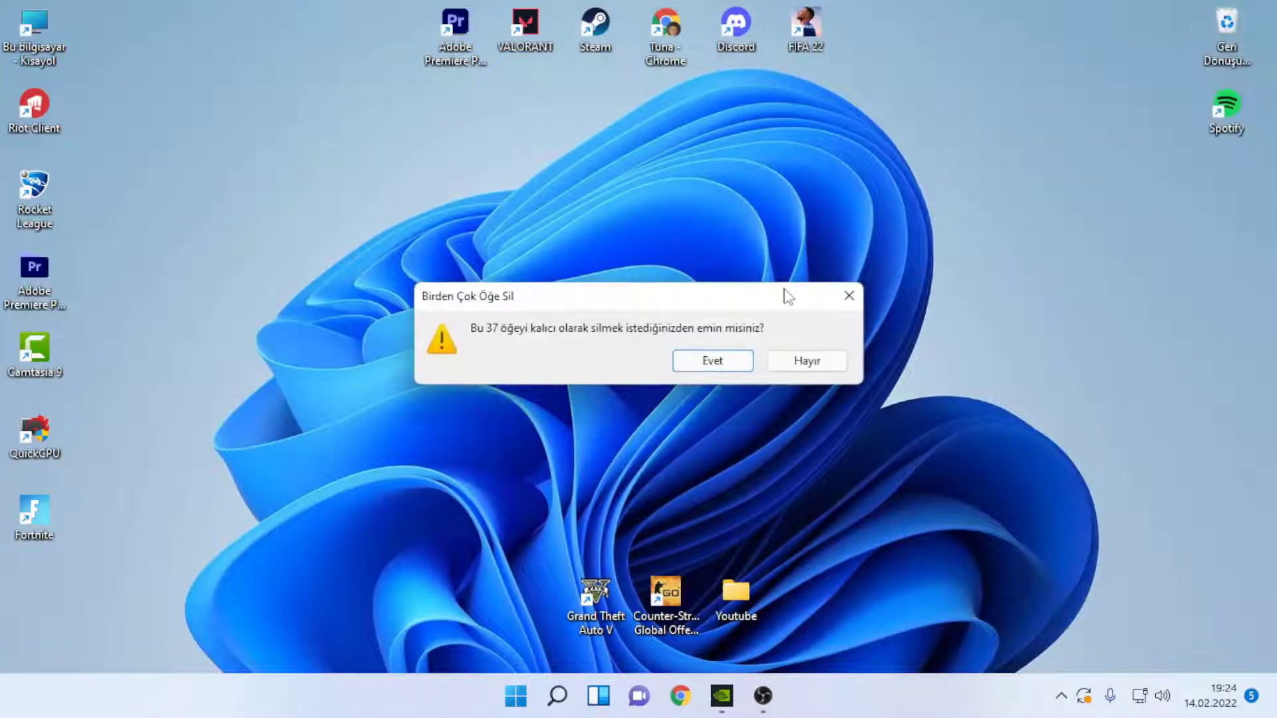
click(723, 366)
Step: Open the properties of Yerel Disk (D:) in File Explorer
key(super+e)
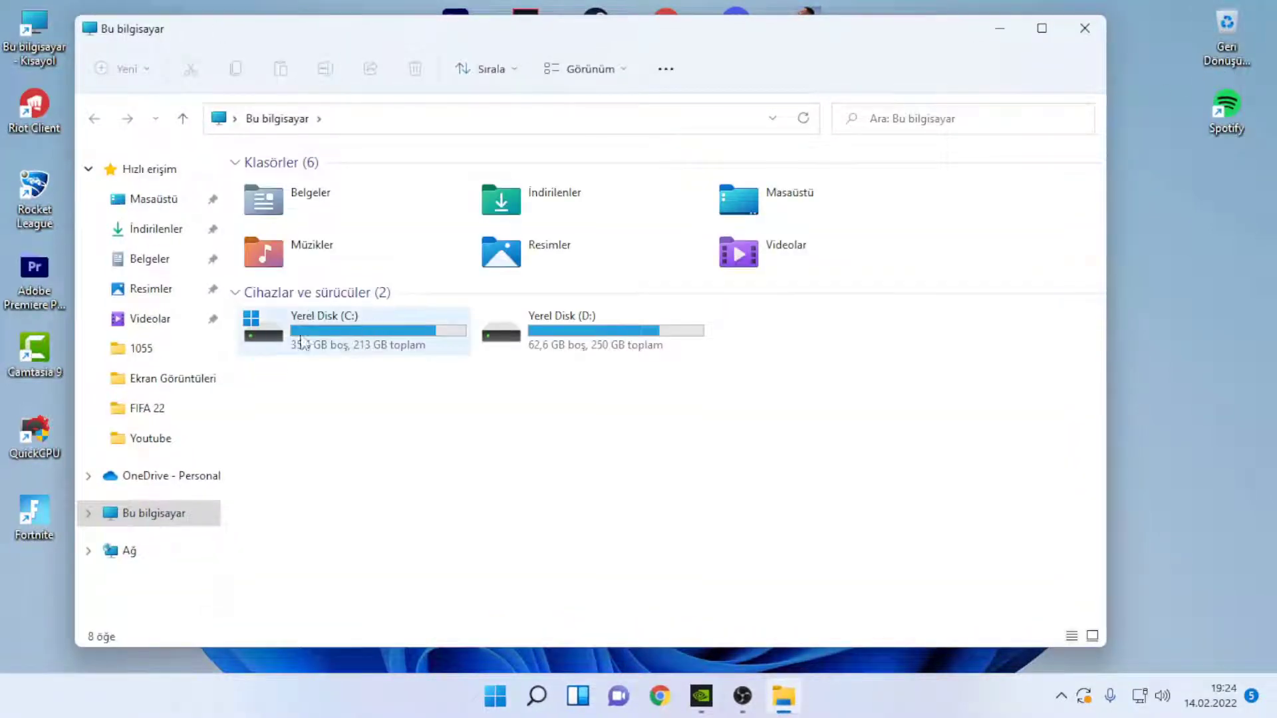
click(447, 322)
click(532, 329)
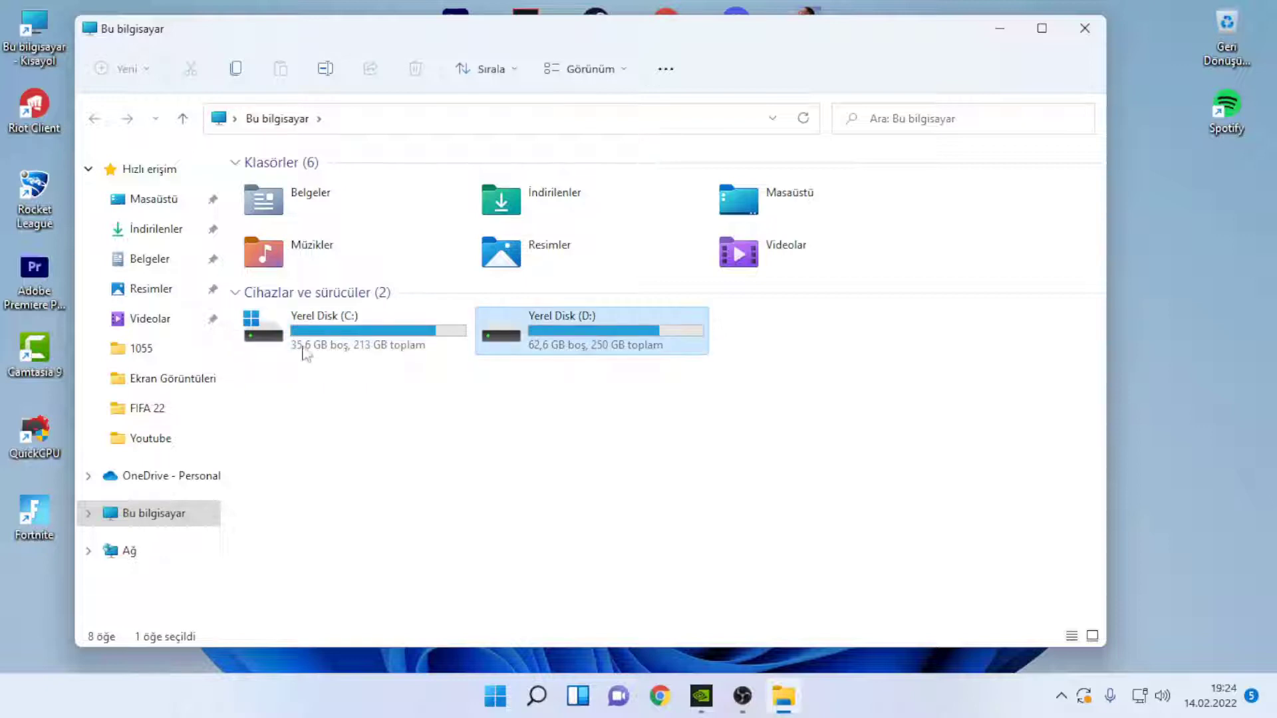
click(256, 324)
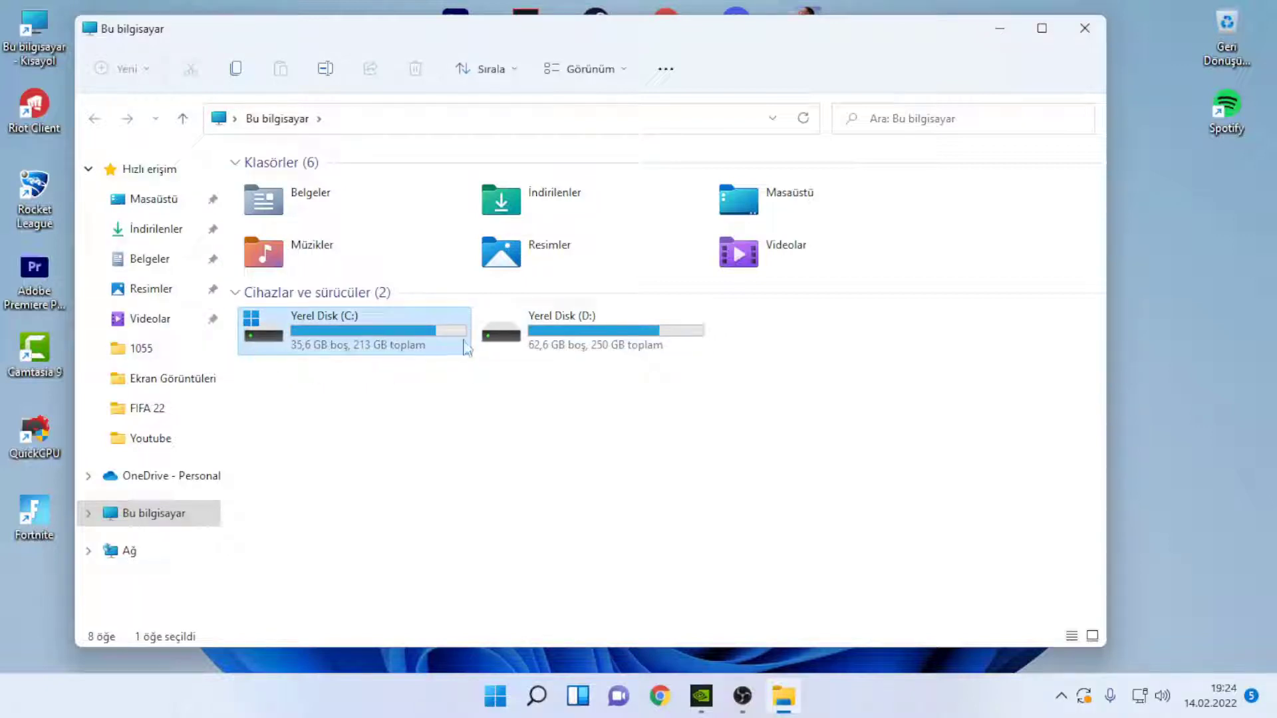
right_click(504, 347)
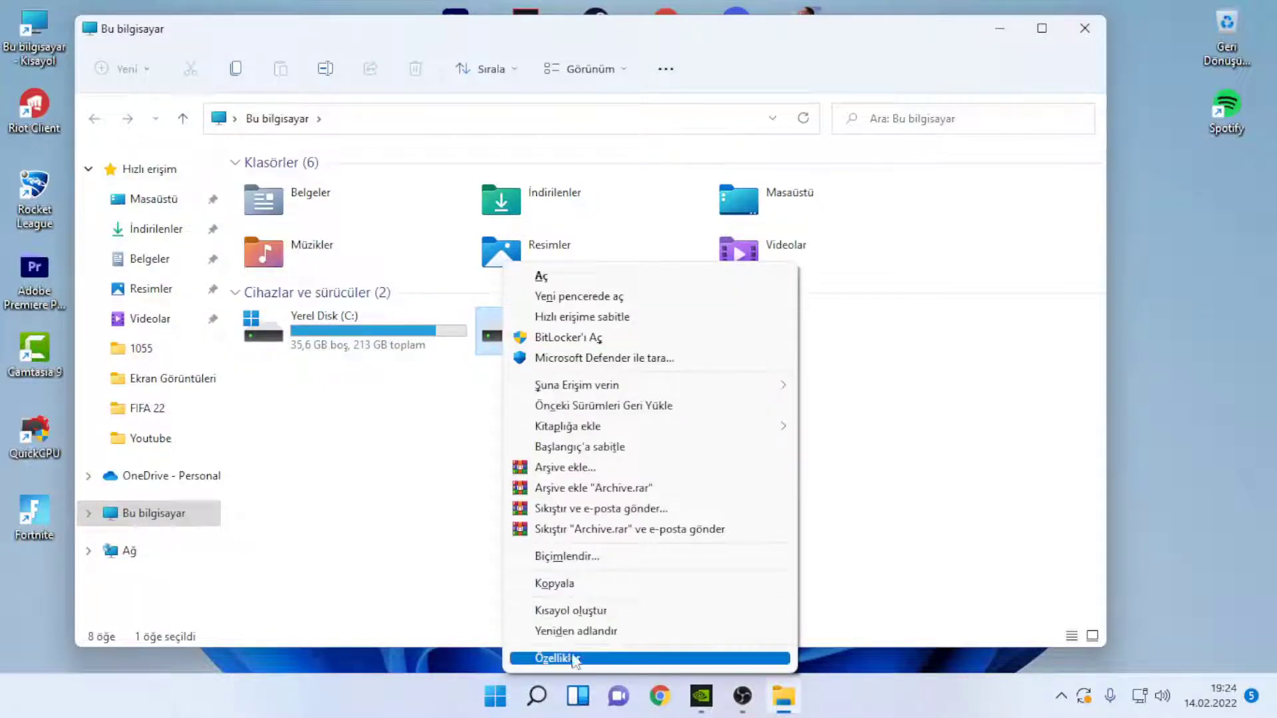
click(572, 656)
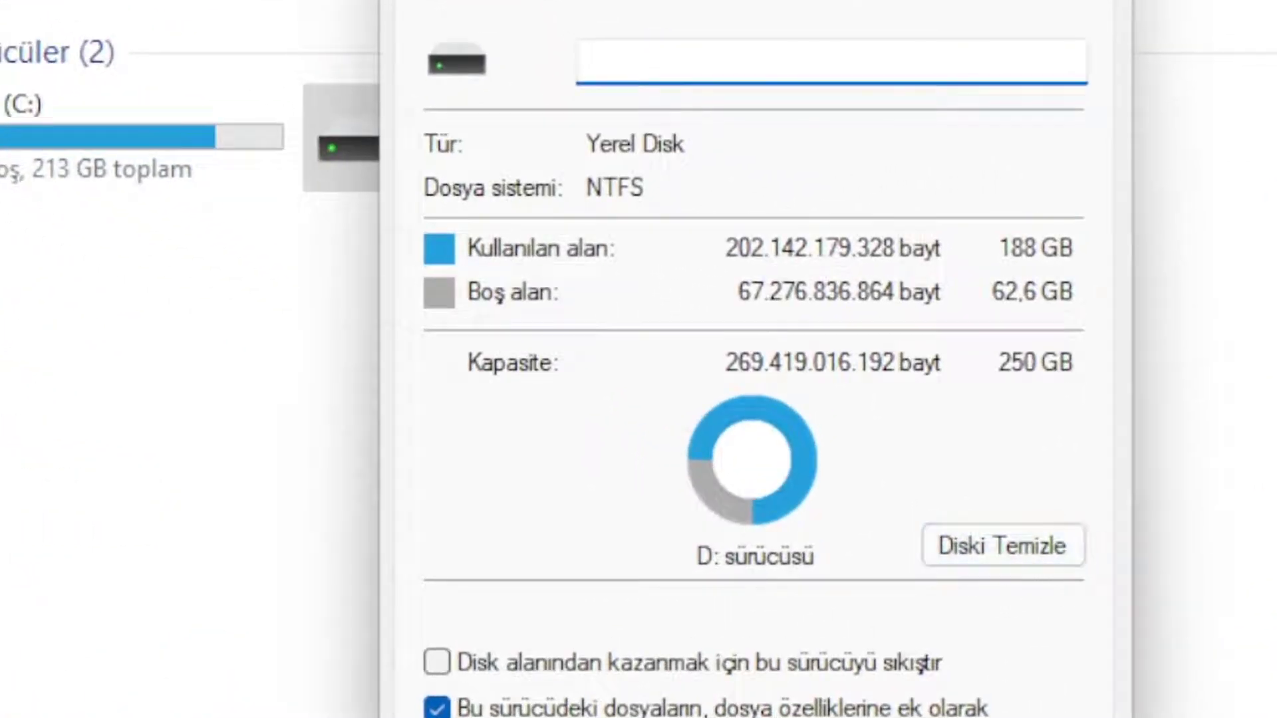
Step: Run Disk Cleanup on drive D:, confirming the file deletion, and close the drive's properties and File Explorer
mouse_move(758, 1)
mouse_down()
mouse_move(769, 0)
mouse_move(746, 0)
mouse_up()
click(988, 363)
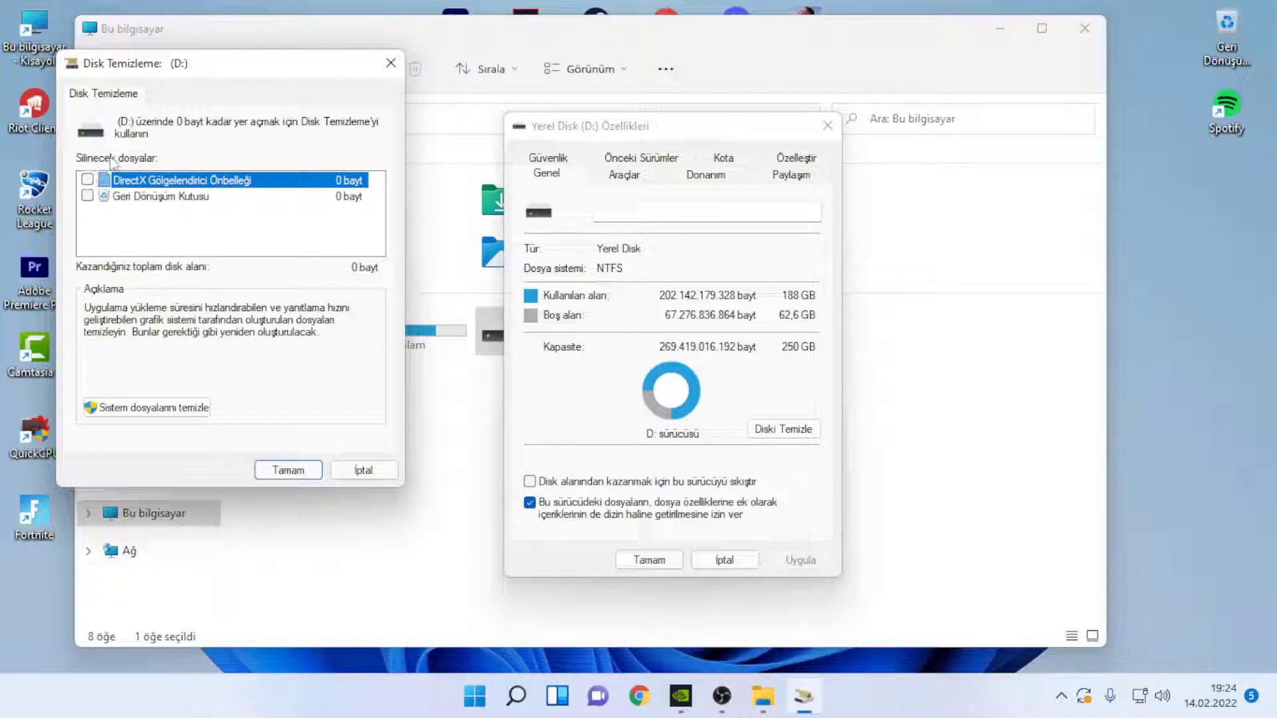
click(289, 471)
click(664, 356)
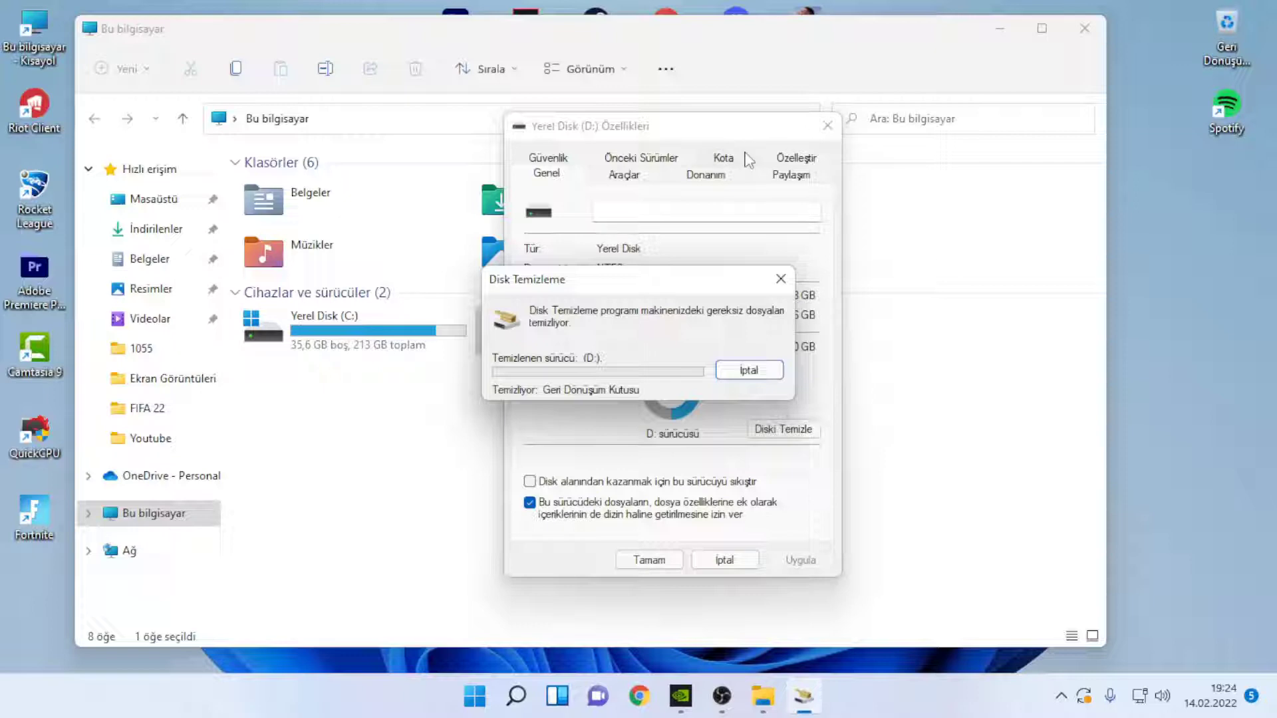
click(827, 126)
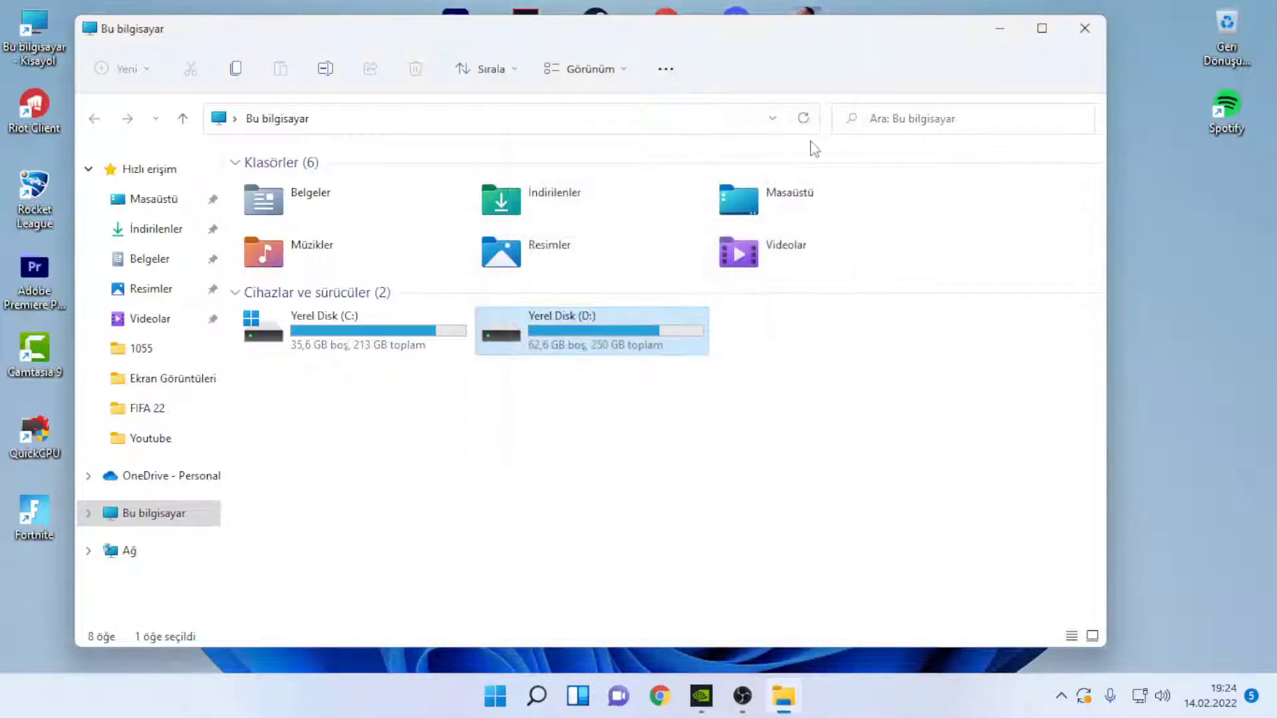
click(1094, 29)
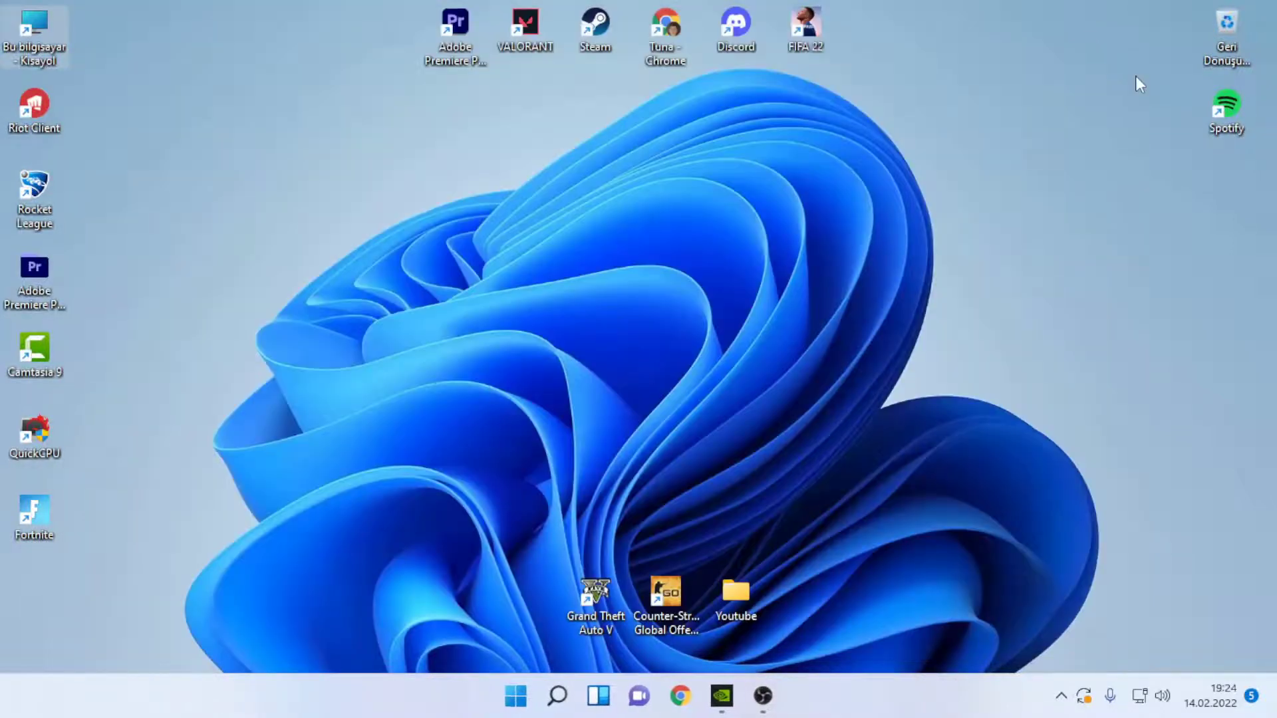
Step: Open the Xbox Game Bar settings, switch its controller-button option on and back off, and close Settings
click(556, 705)
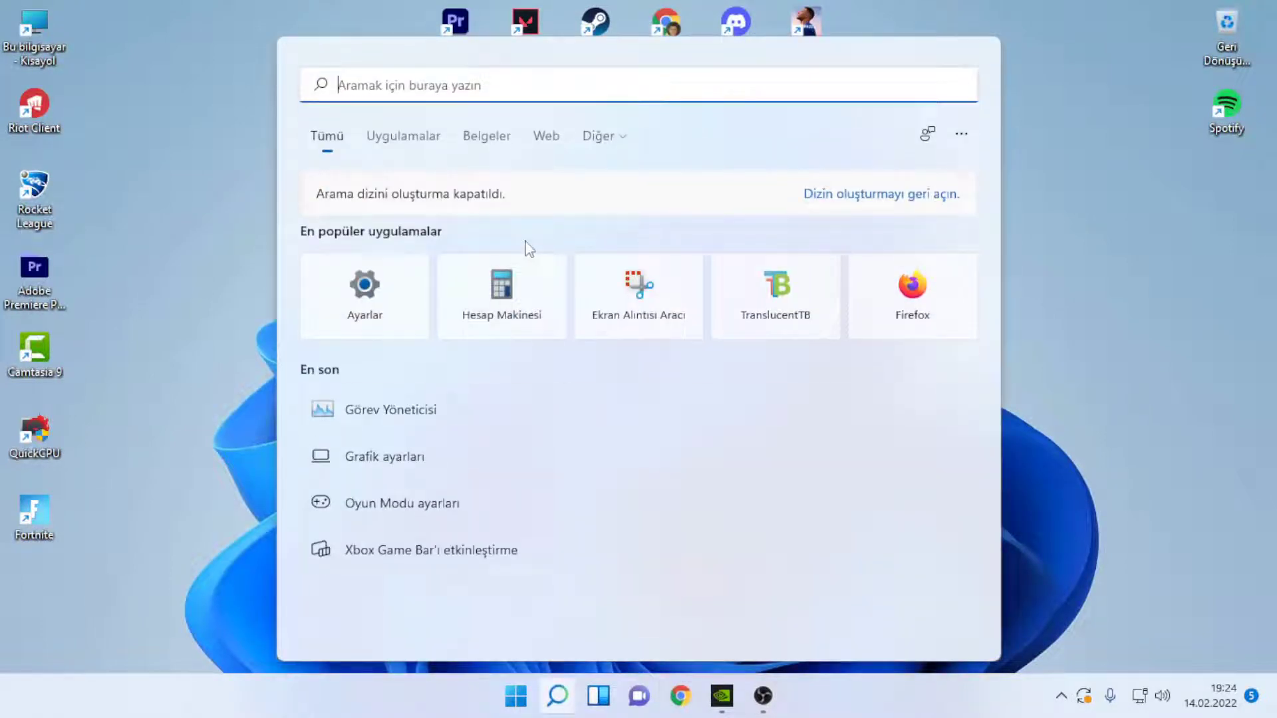
text(game)
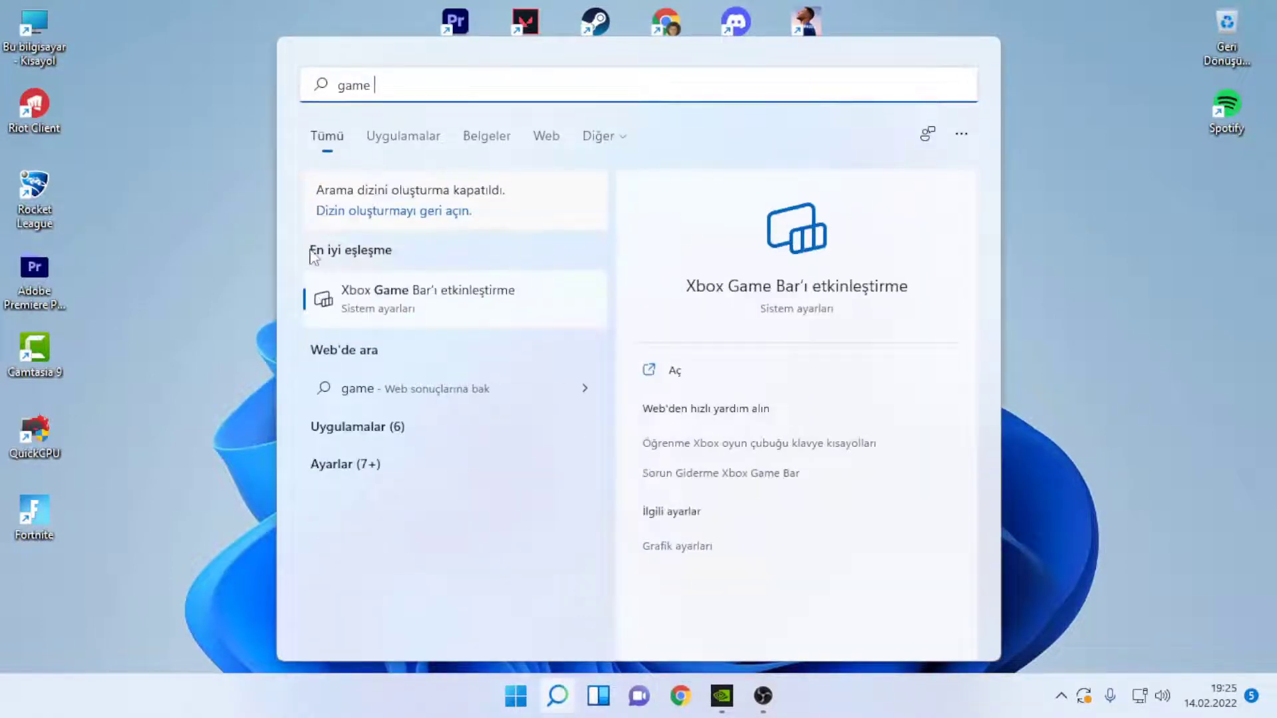
click(433, 301)
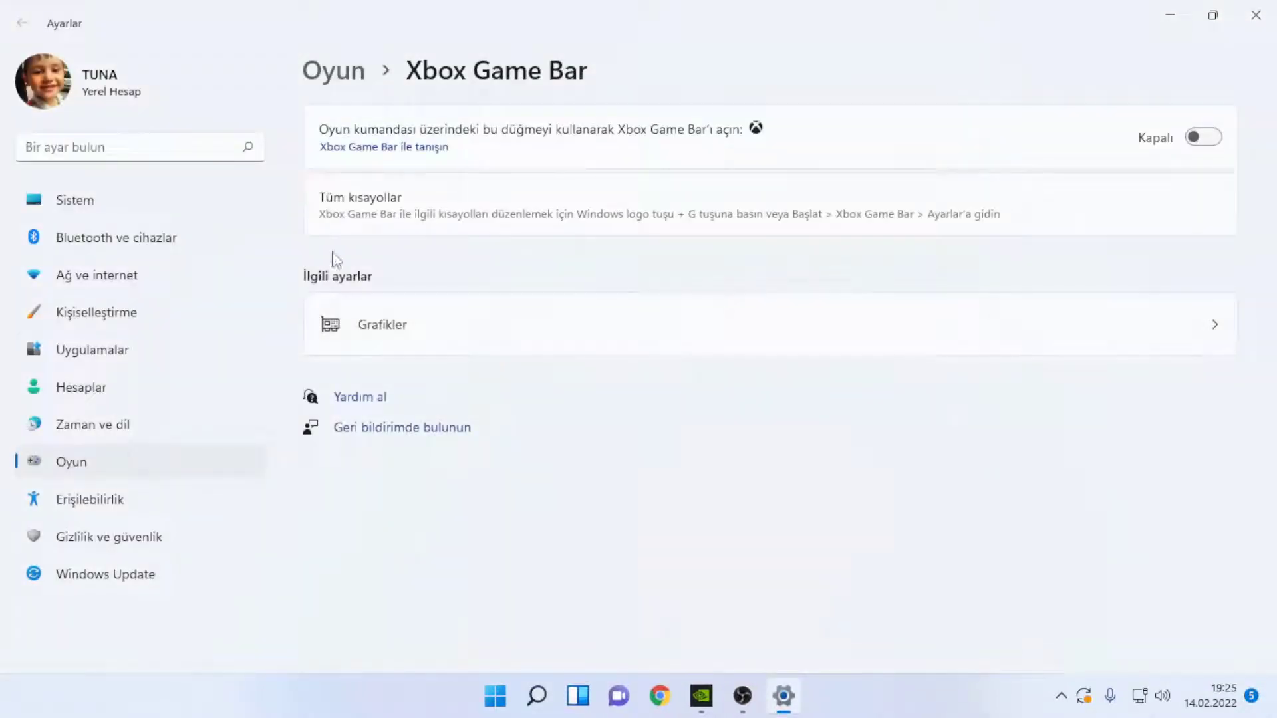
click(1198, 141)
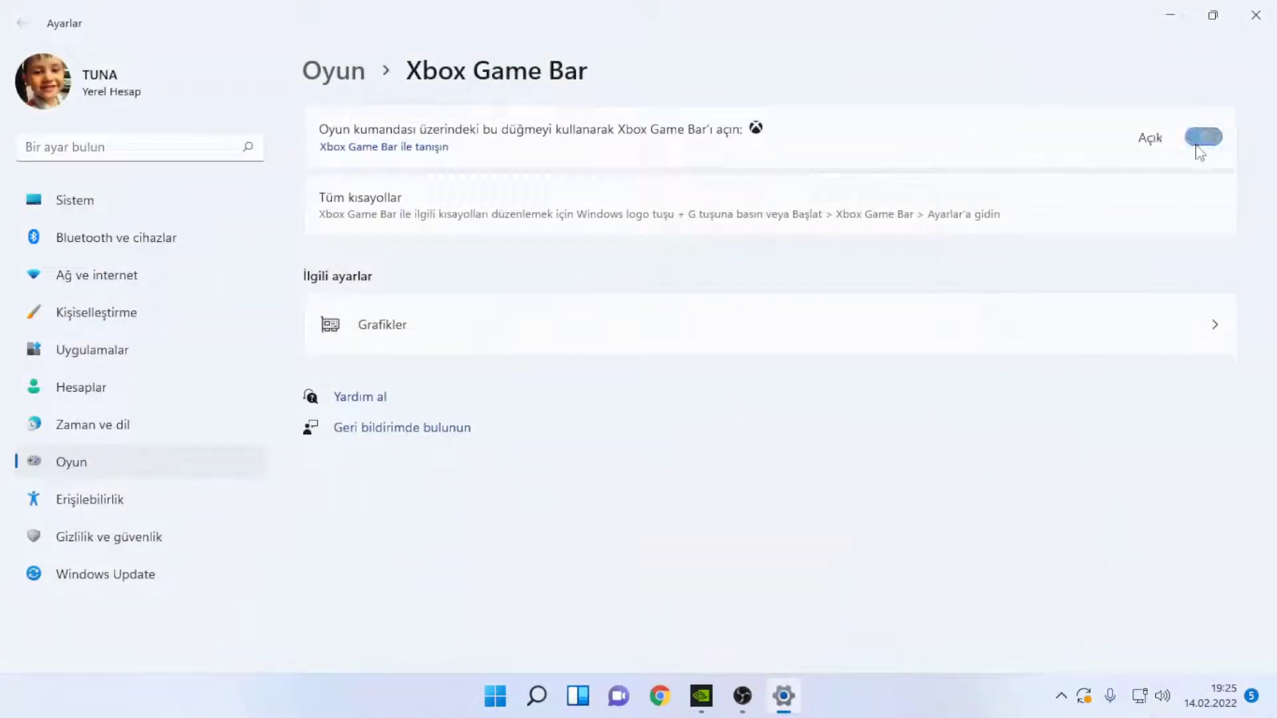
click(1201, 138)
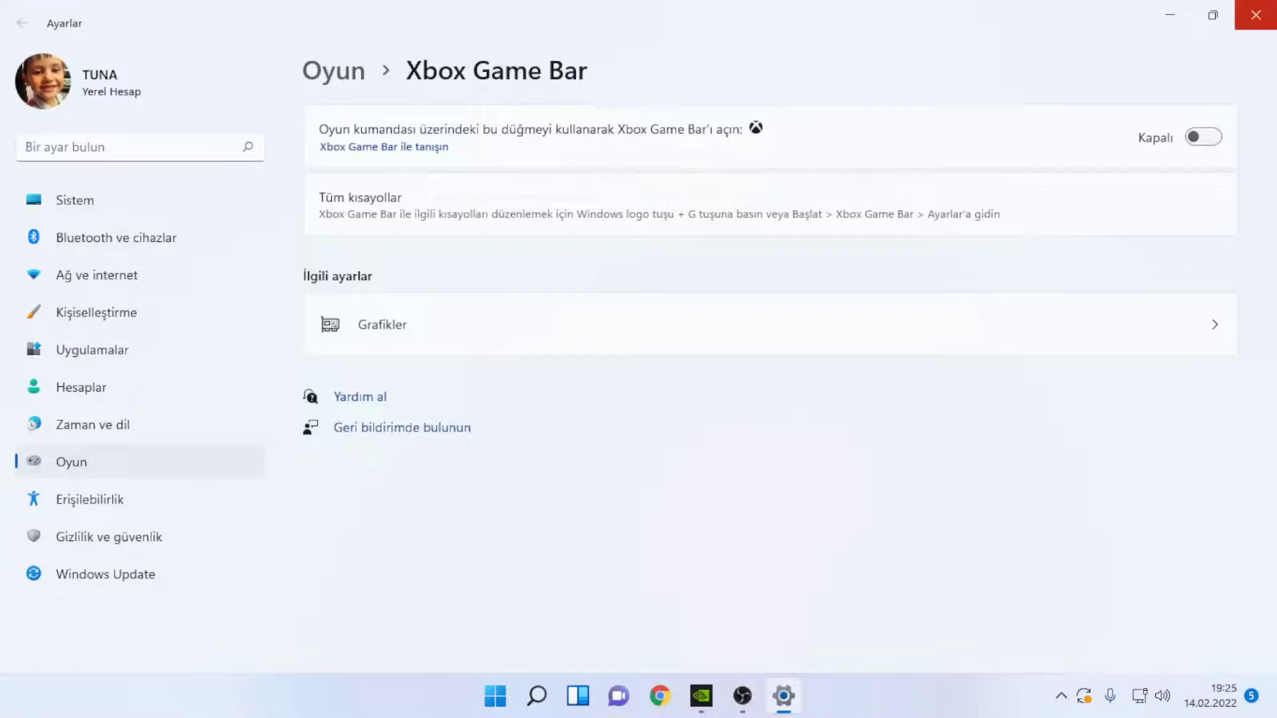
click(1255, 15)
Step: Open the Oyun Modu settings, switch Oyun Modu off and back on, and close Settings
click(556, 697)
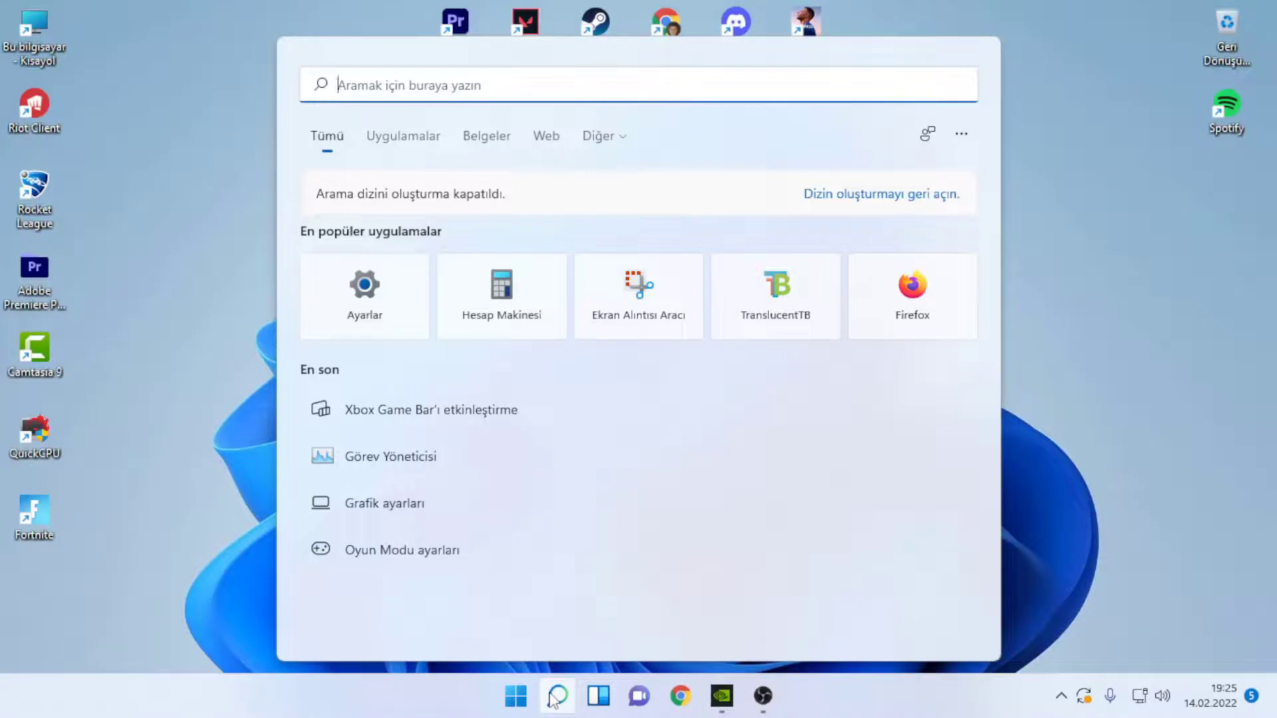
text(oyun modu ayarları)
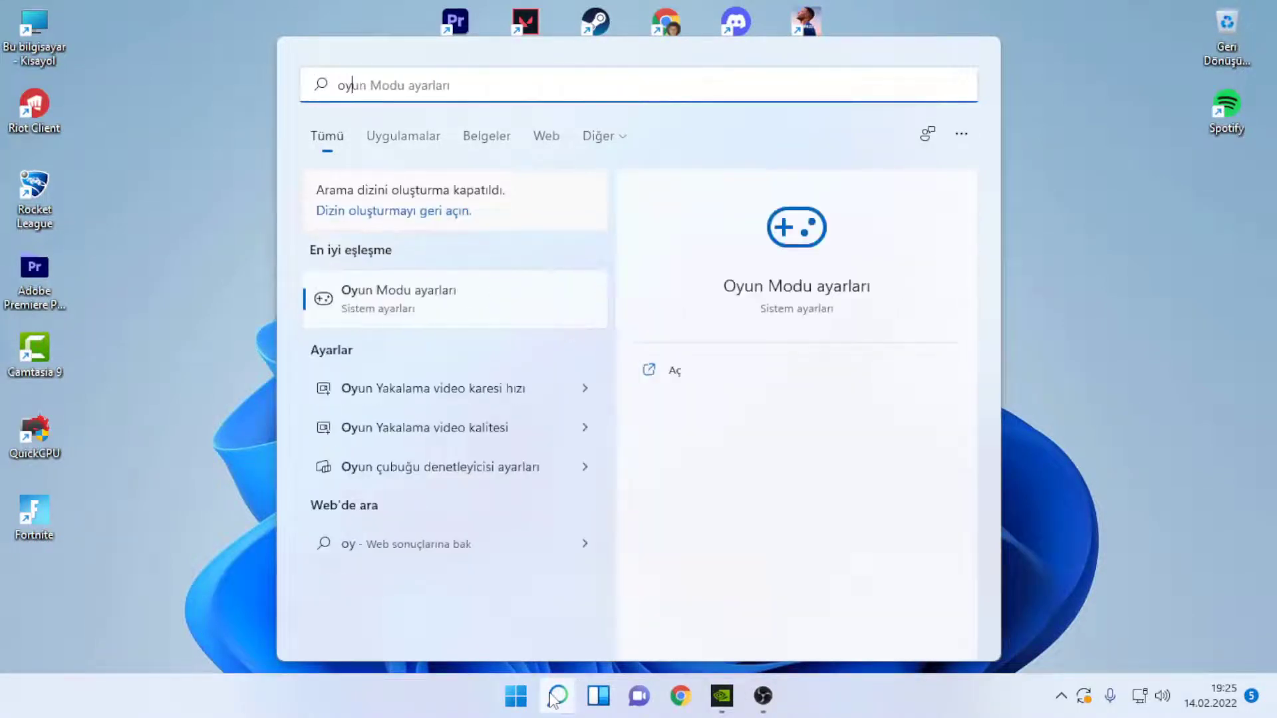
key(Return)
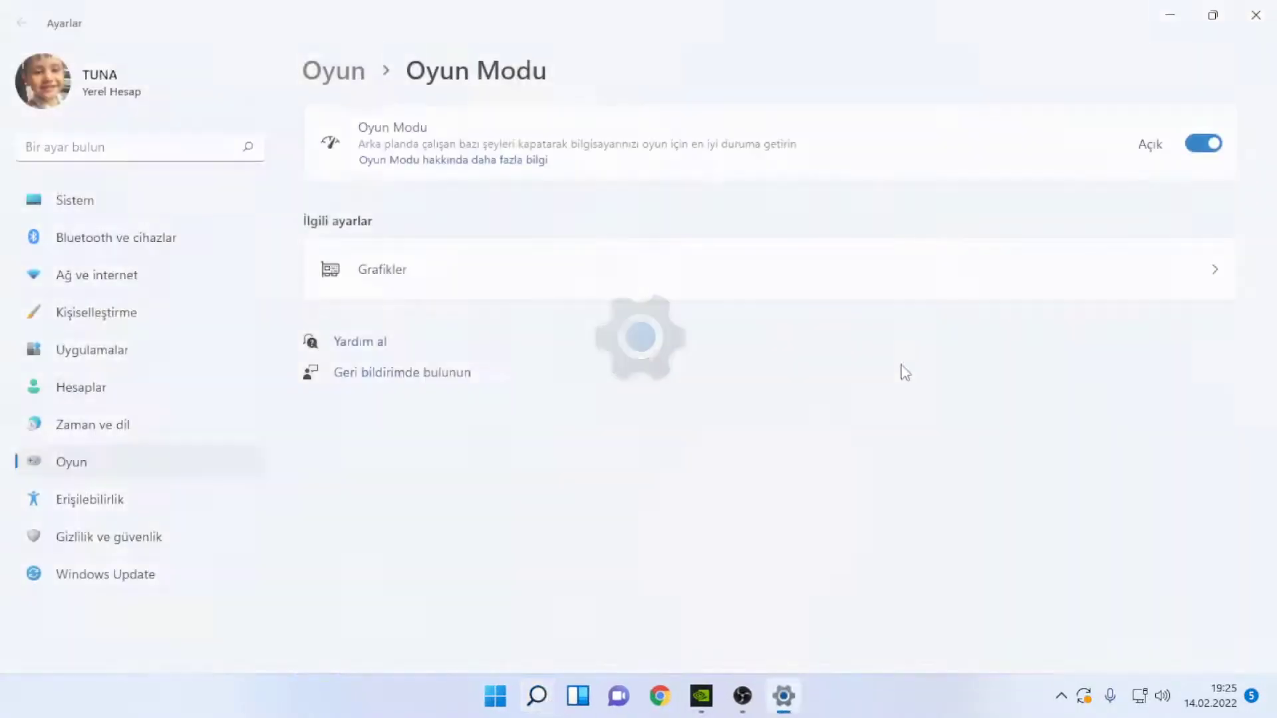
click(1201, 144)
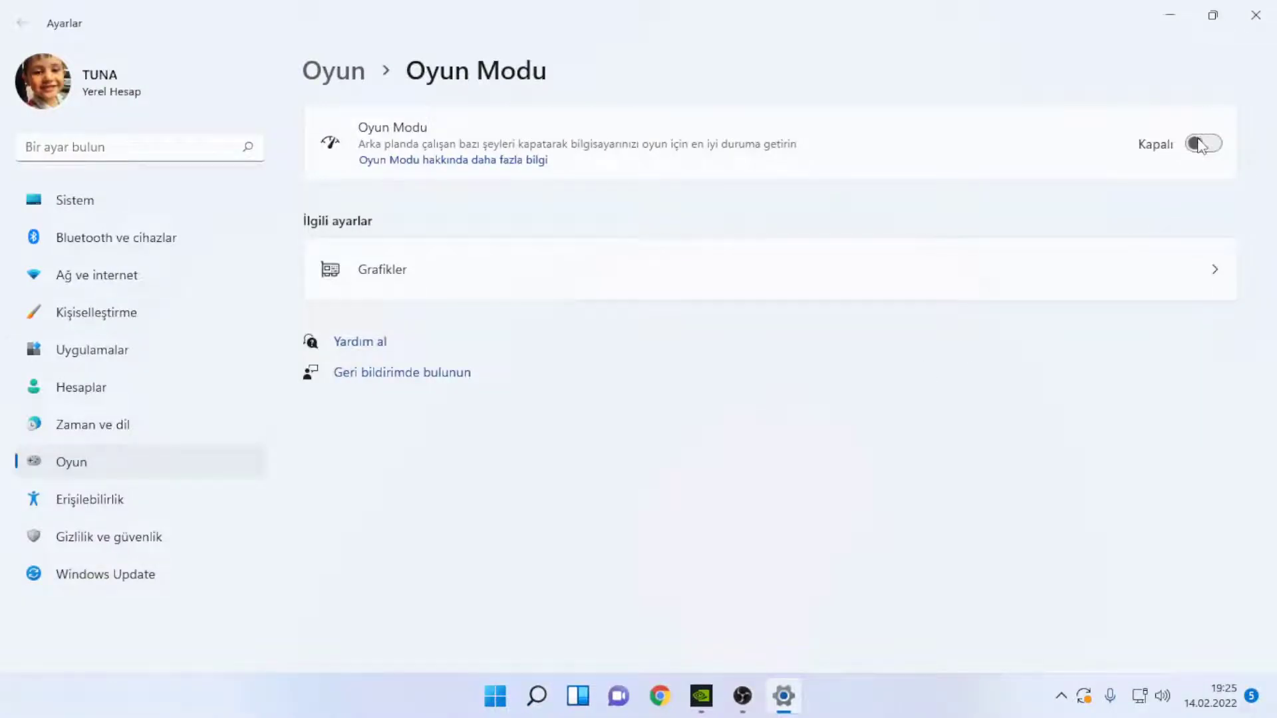
click(1200, 145)
click(1256, 15)
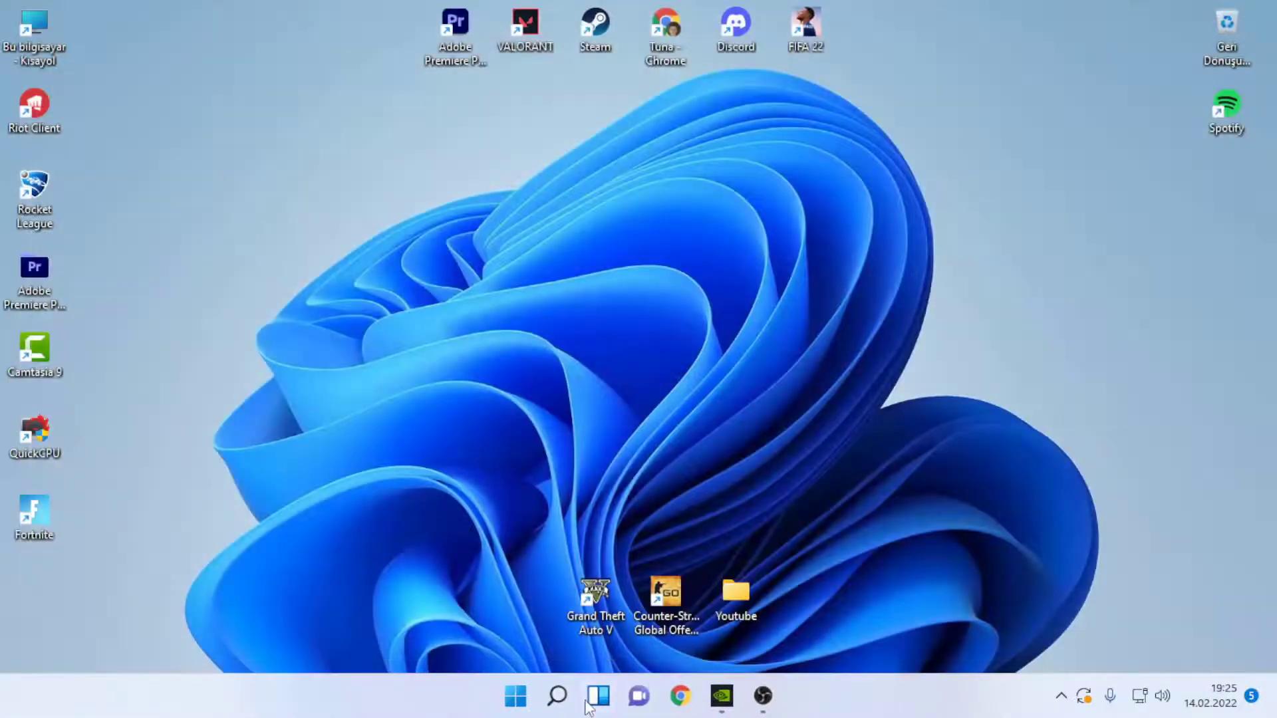
Step: Search Windows for the graphics settings, open the Grafikler page and look through its list of apps
click(567, 695)
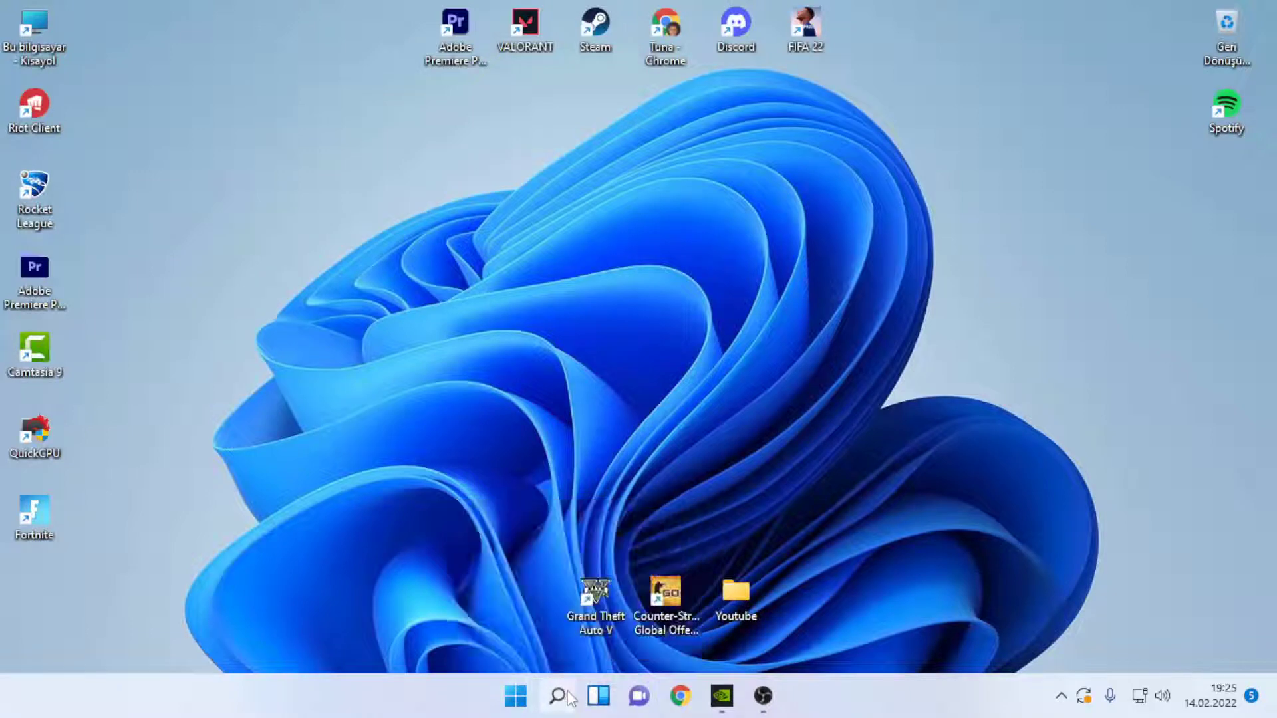
text(gar)
key(BackSpace)
key(BackSpace)
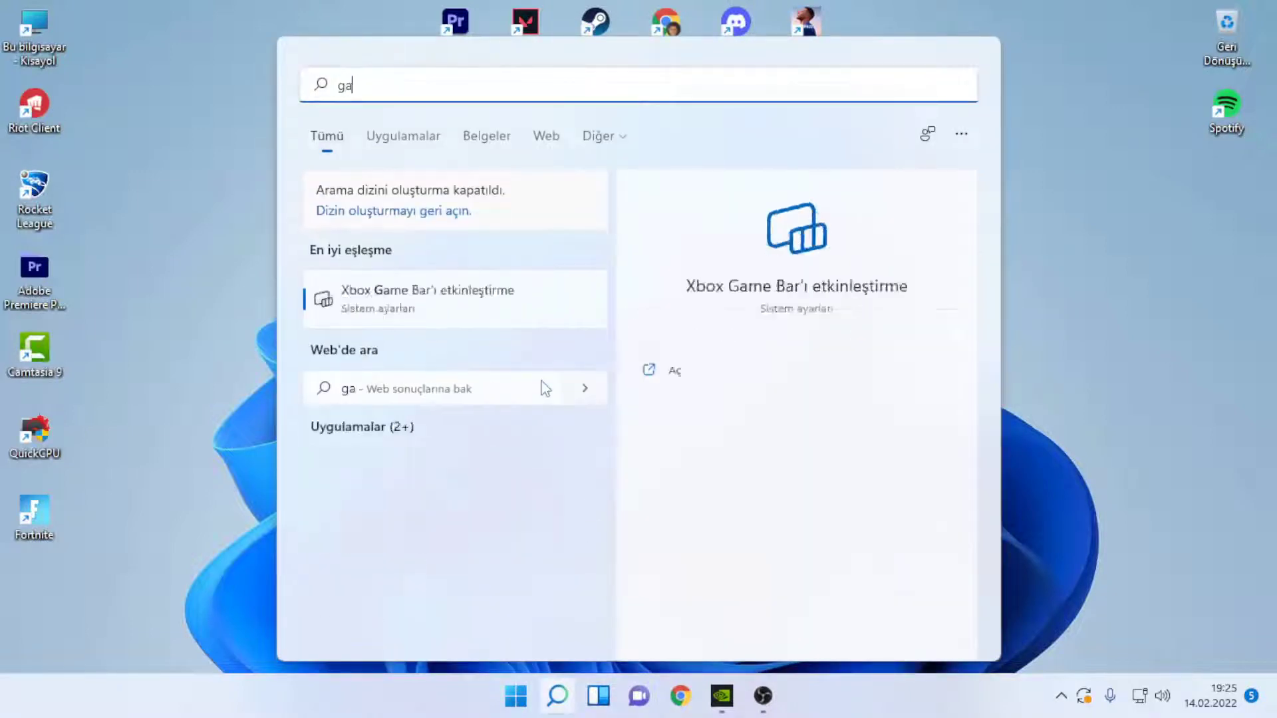
text(ra)
key(Return)
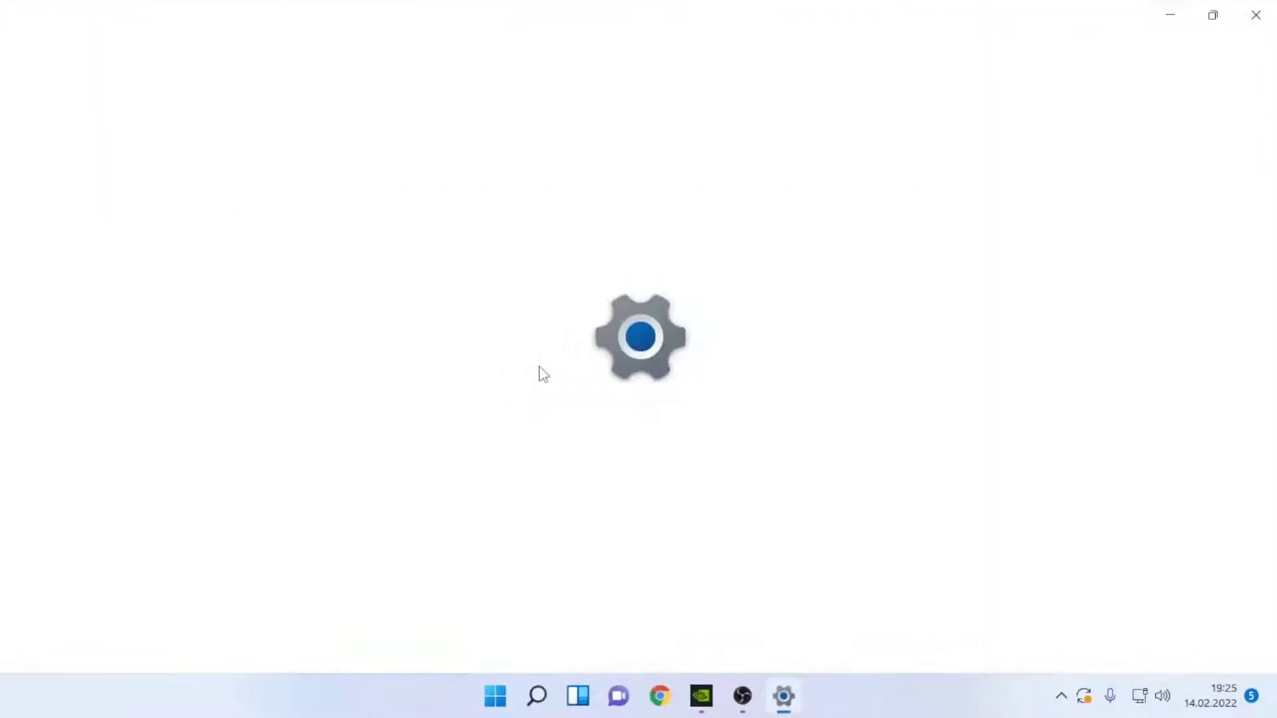
scroll(512, 439, down, 15)
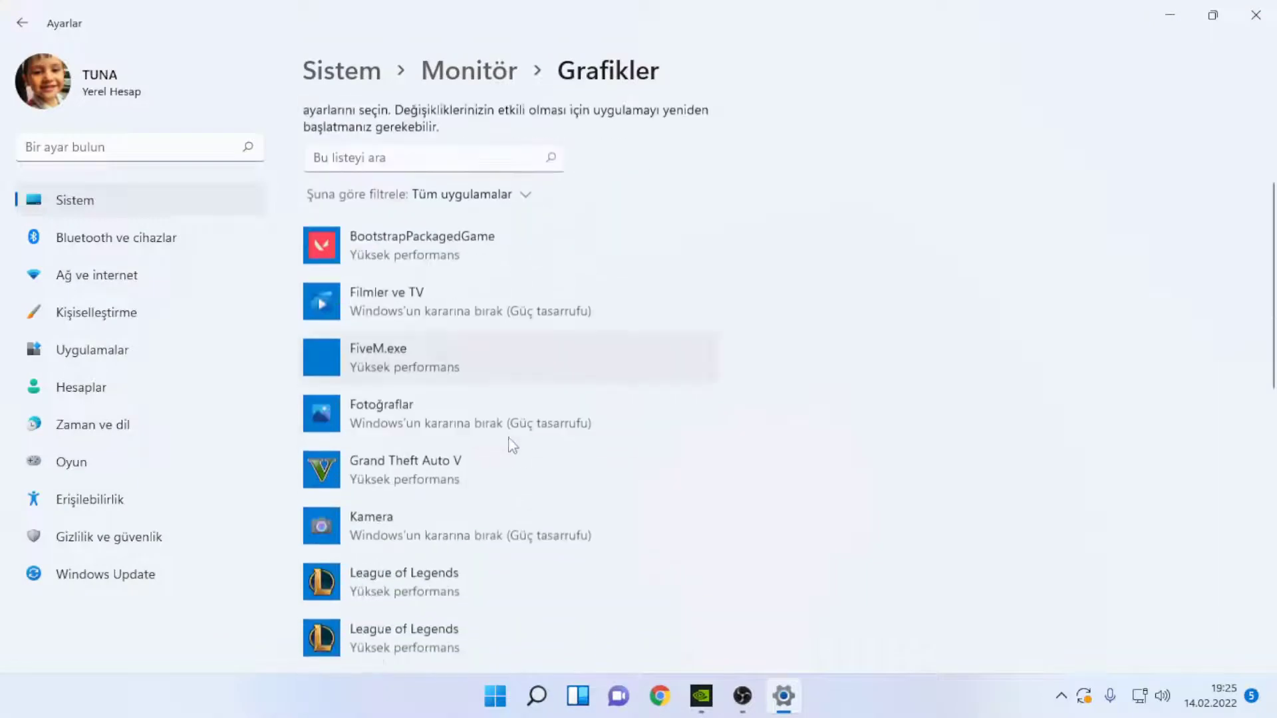
scroll(532, 452, up, 15)
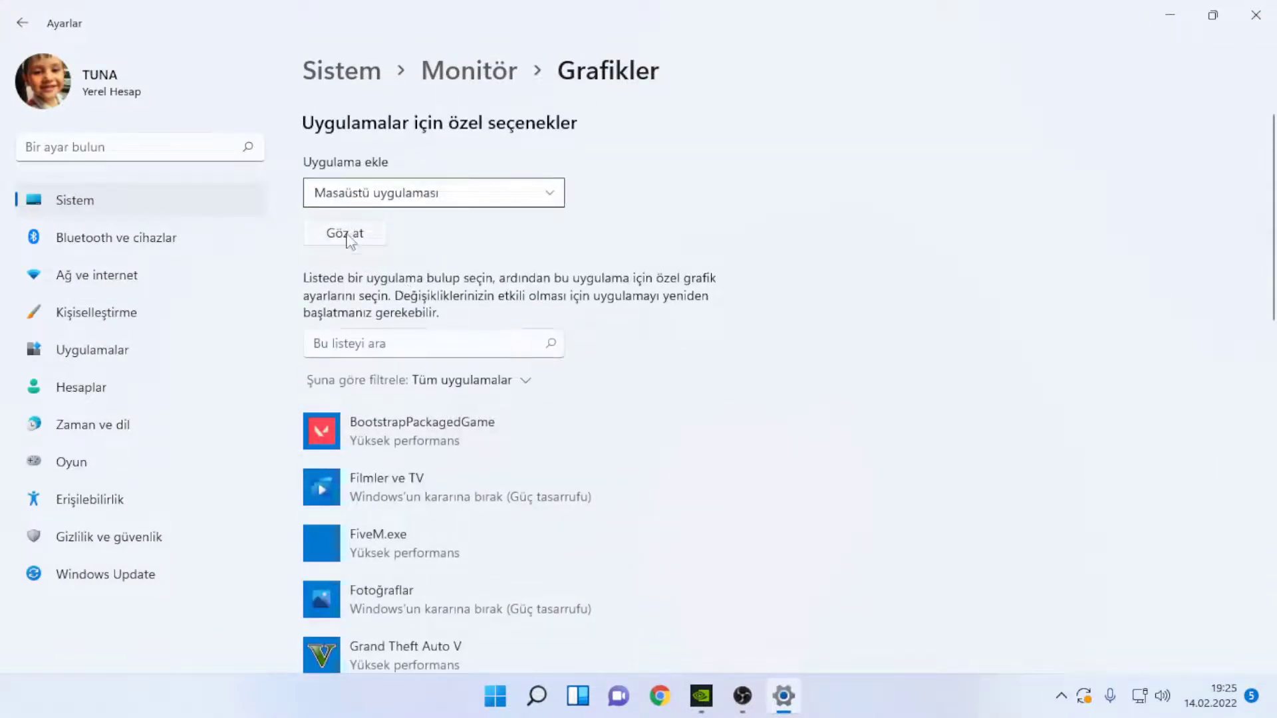
Step: Browse for a desktop app to add to the custom graphics options, opening Yerel Disk (D:) under Bu bilgisayar
click(346, 233)
click(345, 236)
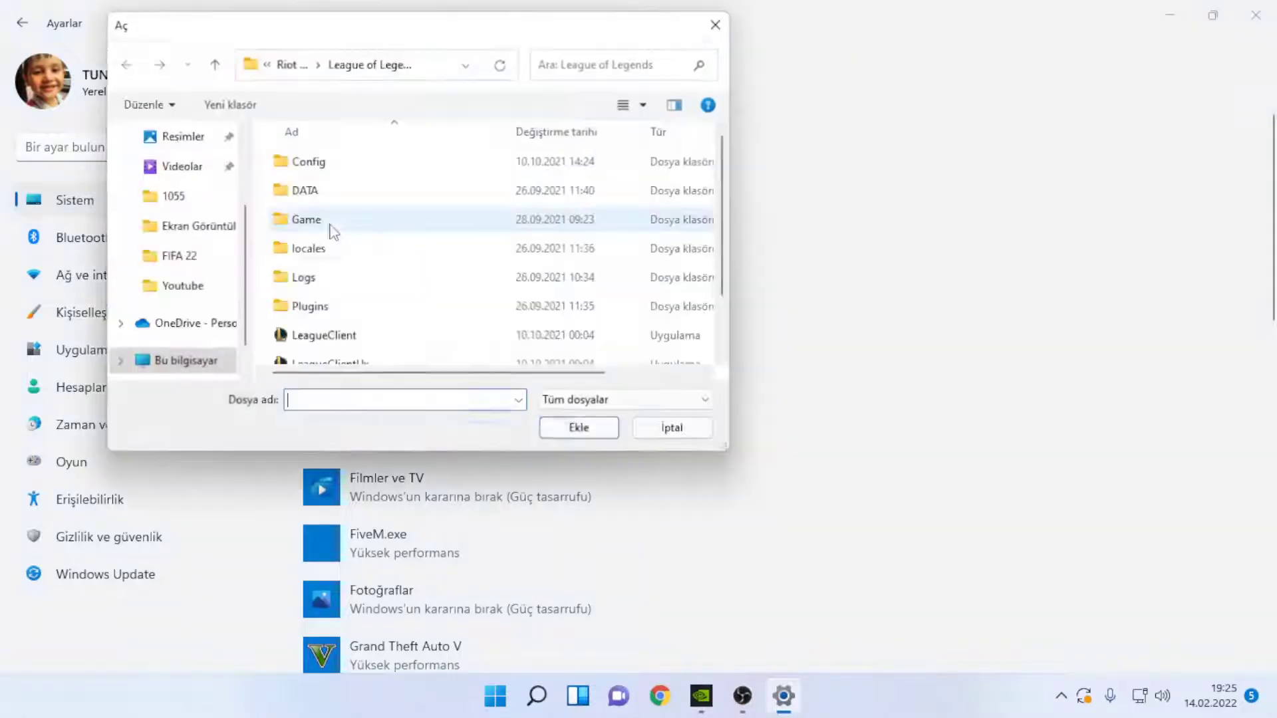
scroll(174, 319, down, 1)
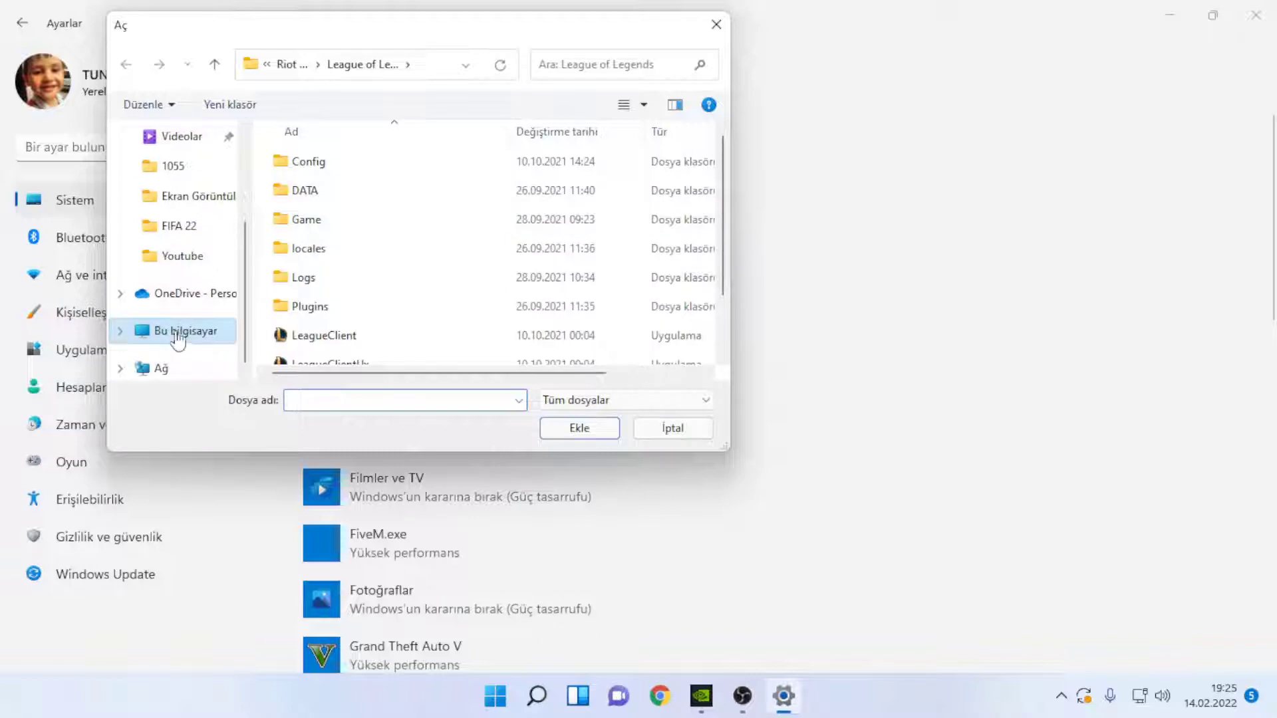
click(176, 331)
double_click(371, 354)
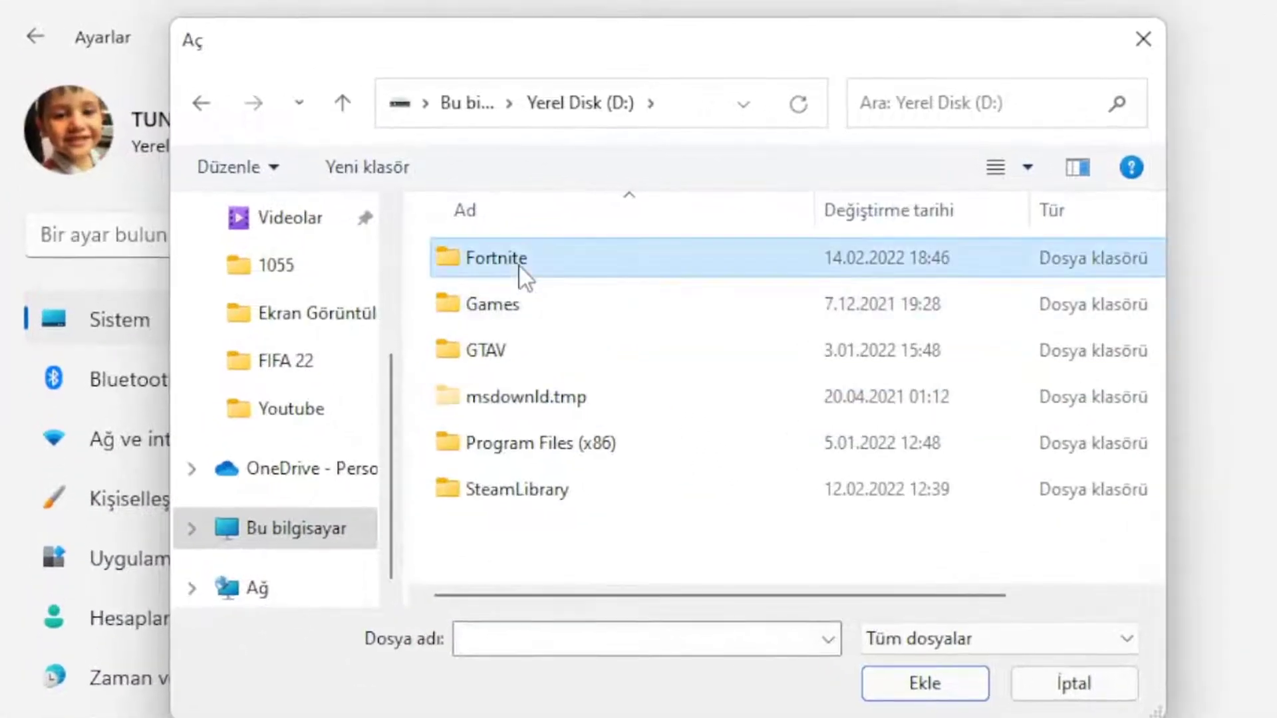
Step: Add FortniteClient-Win64-Shipping_BE from the folder Fortnite\FortniteGame\Binaries\Win64 to the custom graphics app list
double_click(520, 266)
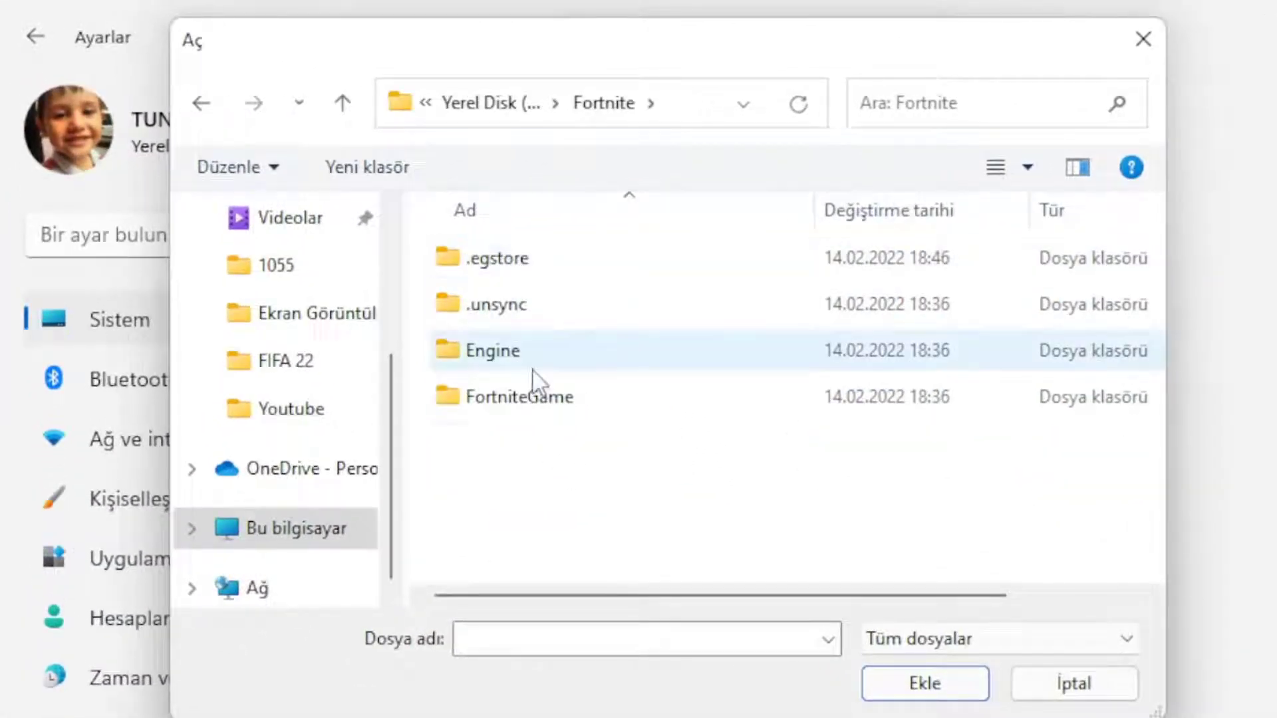
double_click(529, 398)
double_click(540, 257)
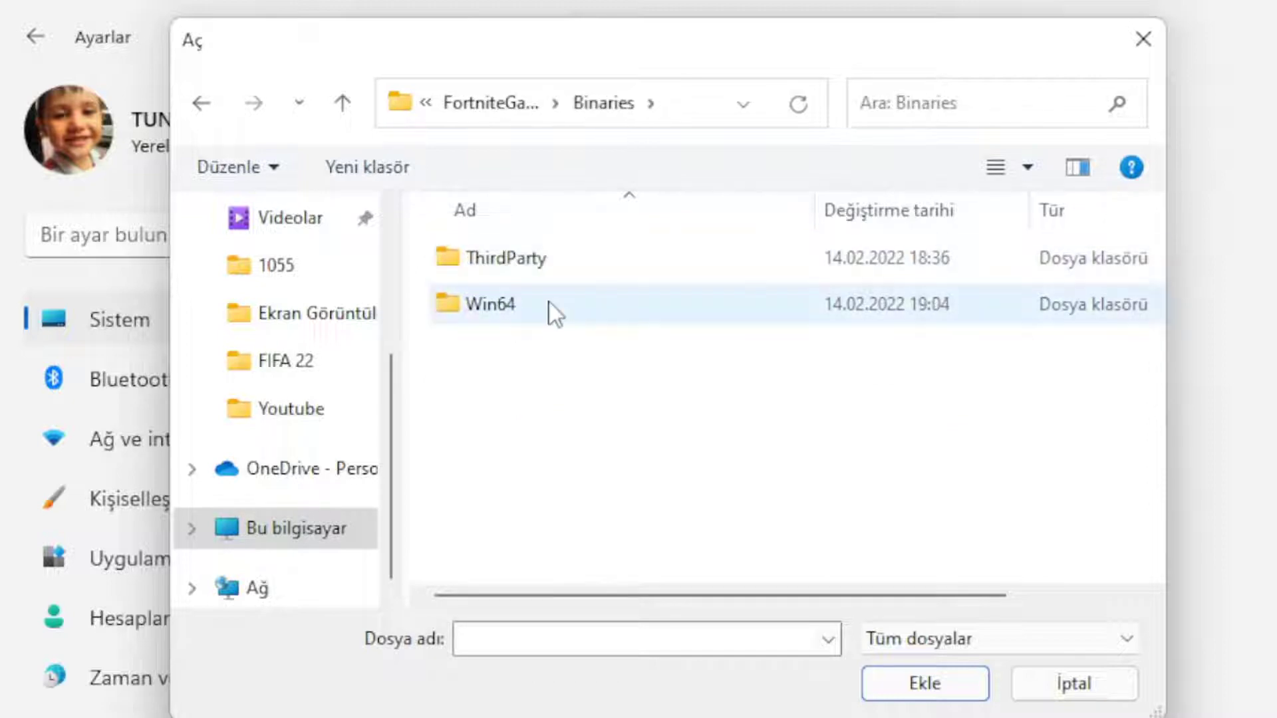
double_click(548, 303)
click(532, 395)
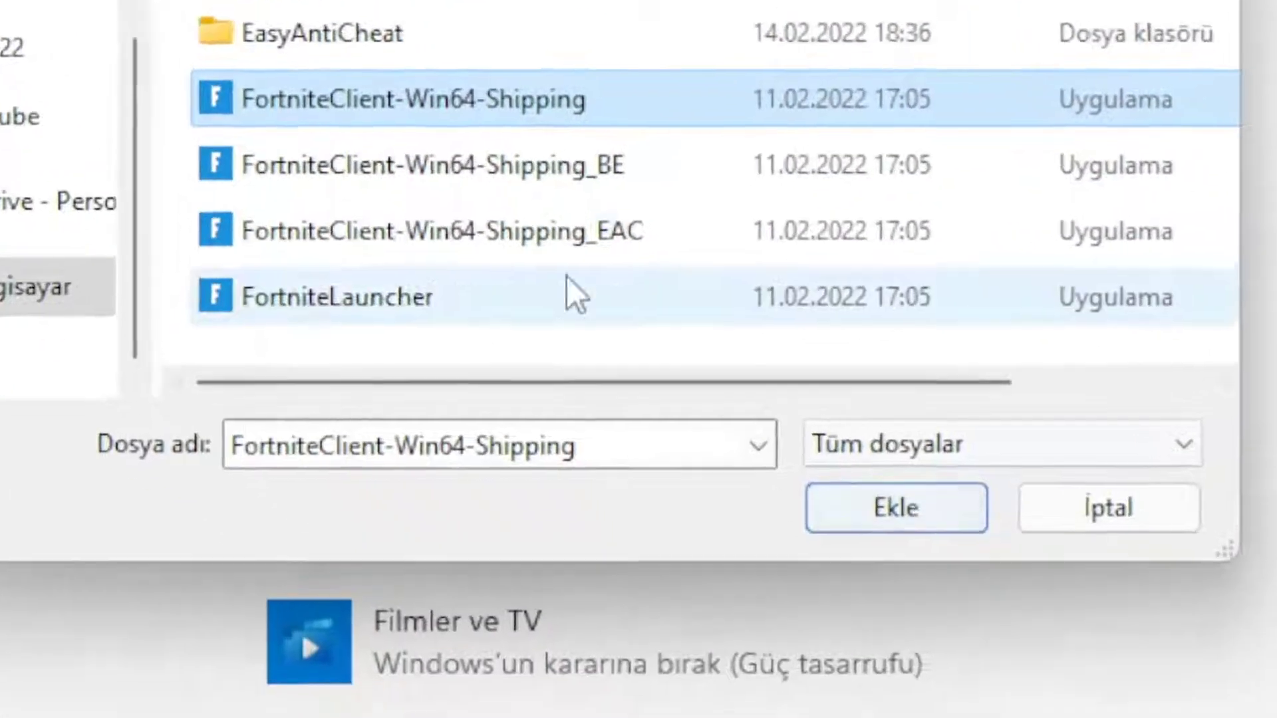
click(672, 172)
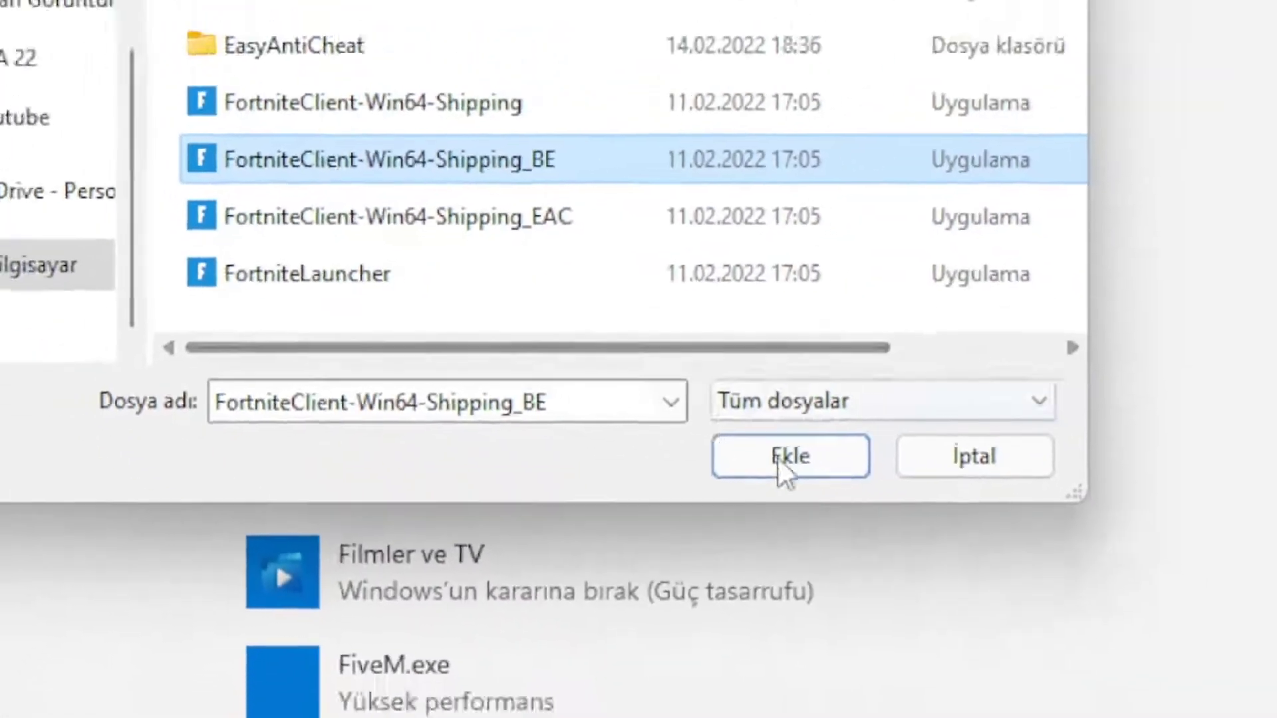
click(891, 513)
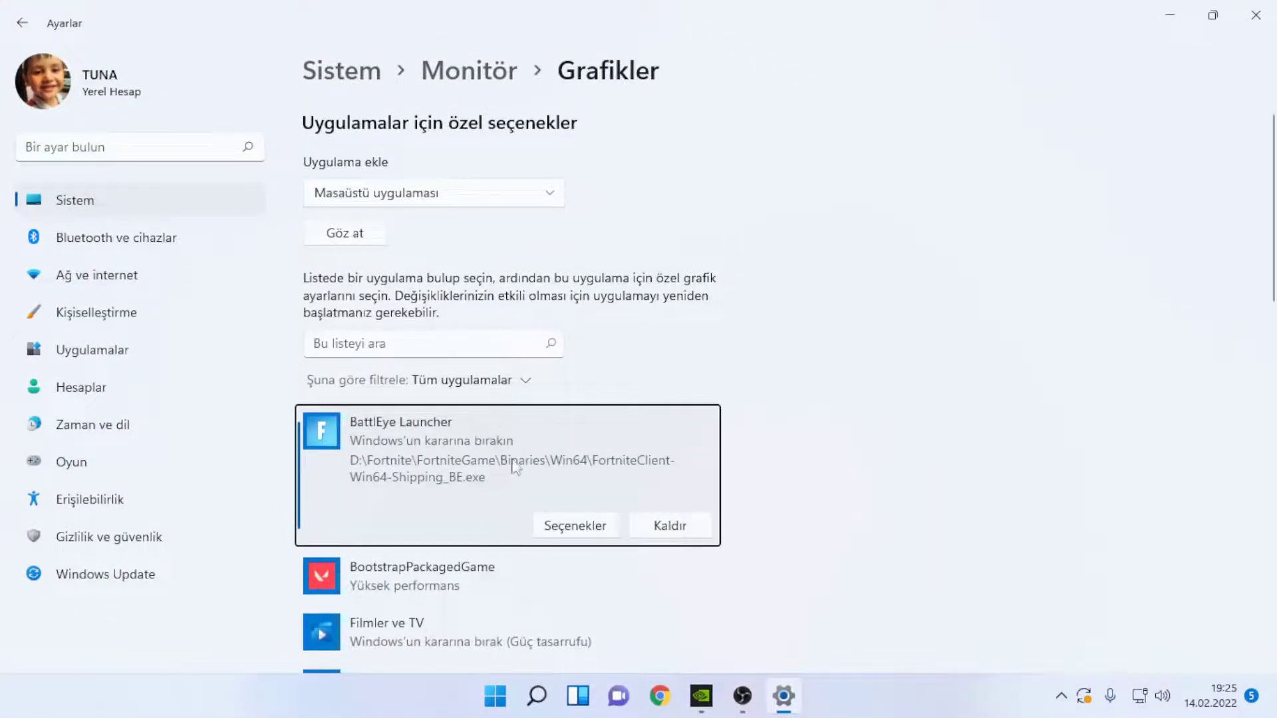
Step: Set the graphics preference of BattlEye Launcher to Yüksek performans, save it and close Settings
click(592, 528)
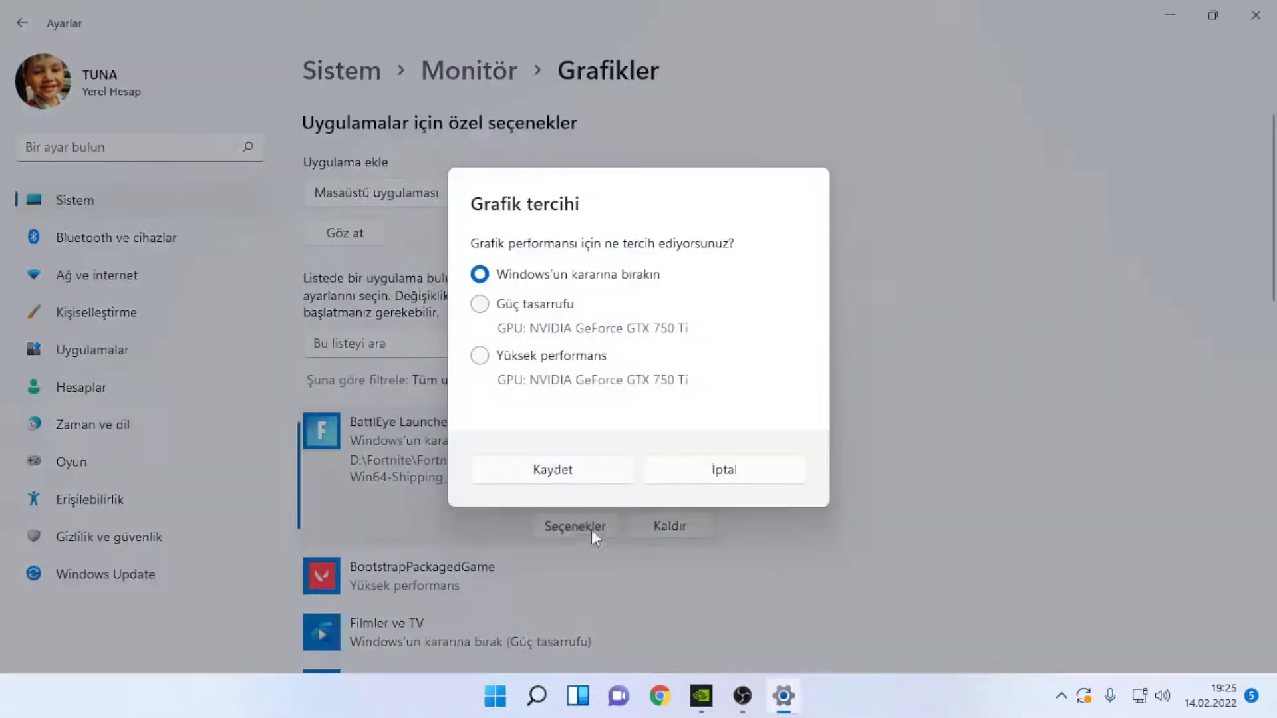
click(482, 357)
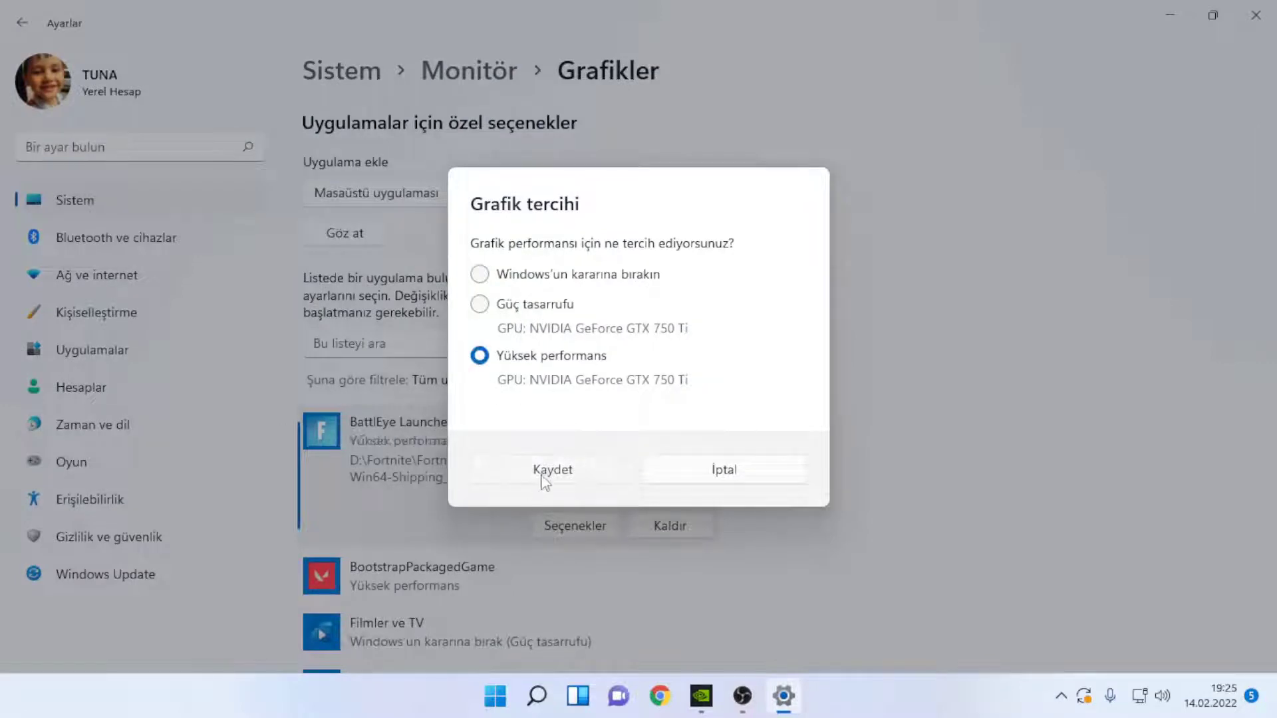
click(541, 477)
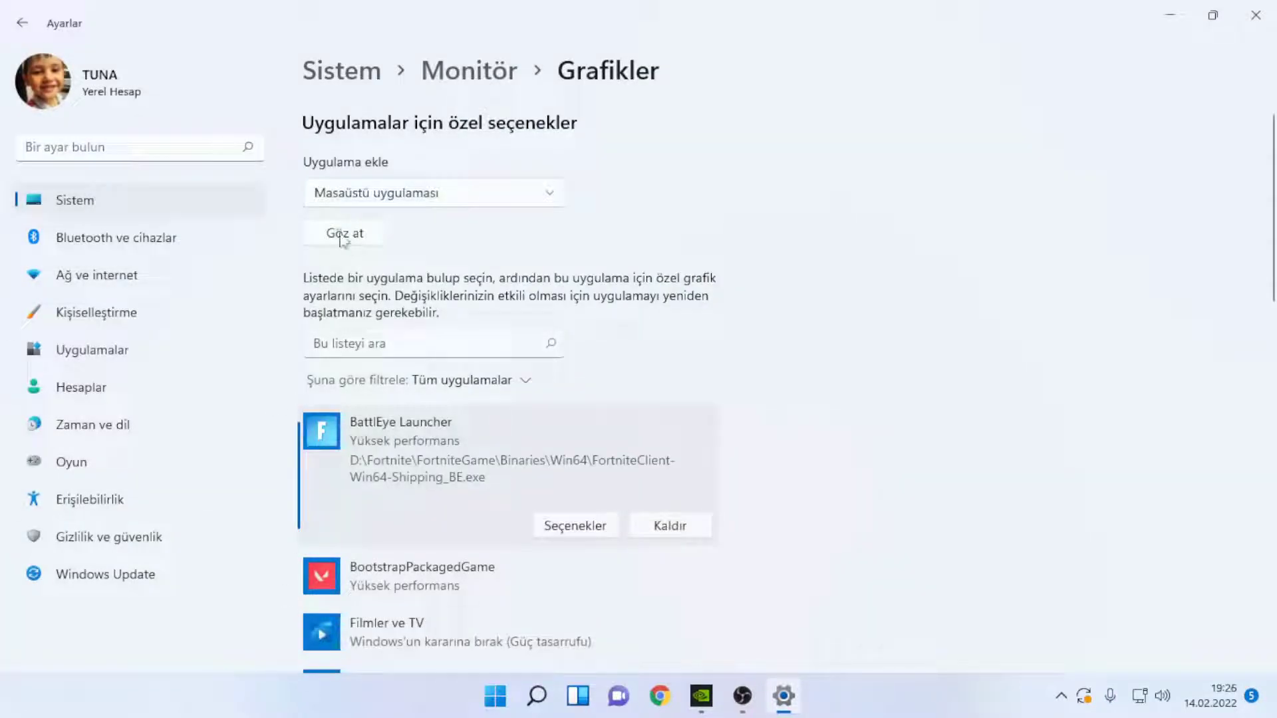
click(1258, 9)
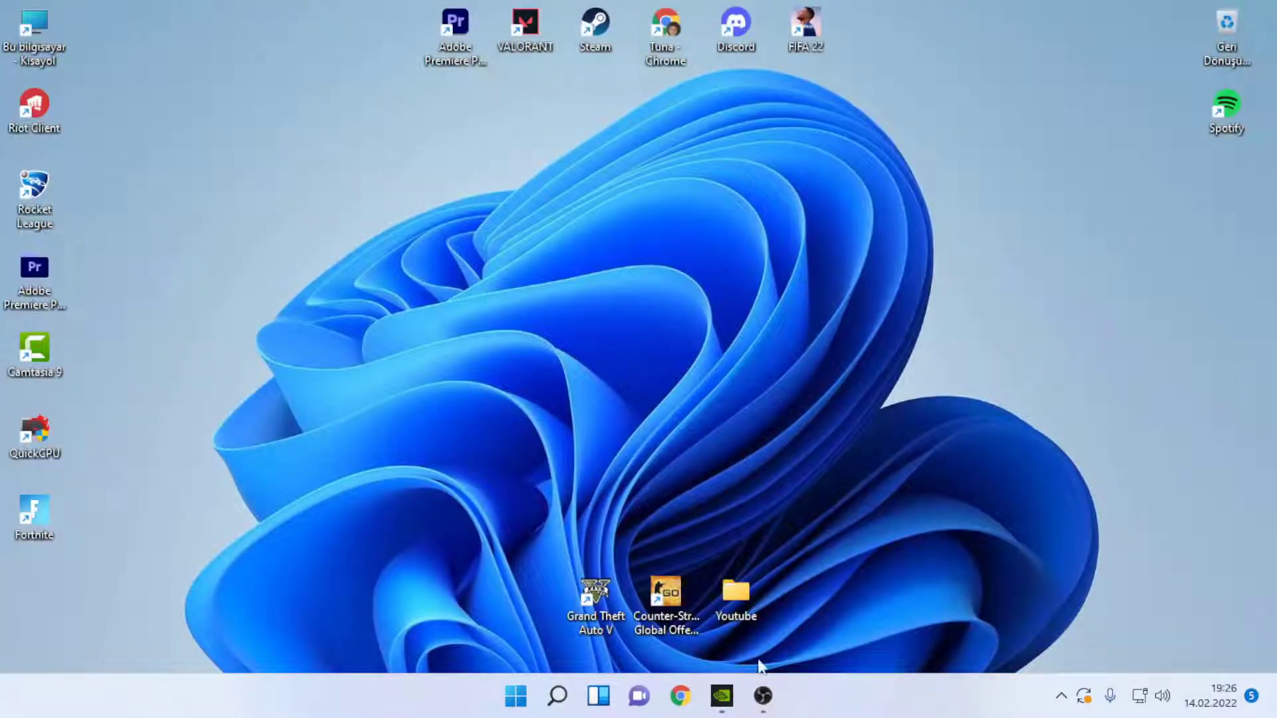
Step: Switch to GeForce Experience, start downloading GeForce Game Ready driver 511.79 and minimize the window
click(722, 696)
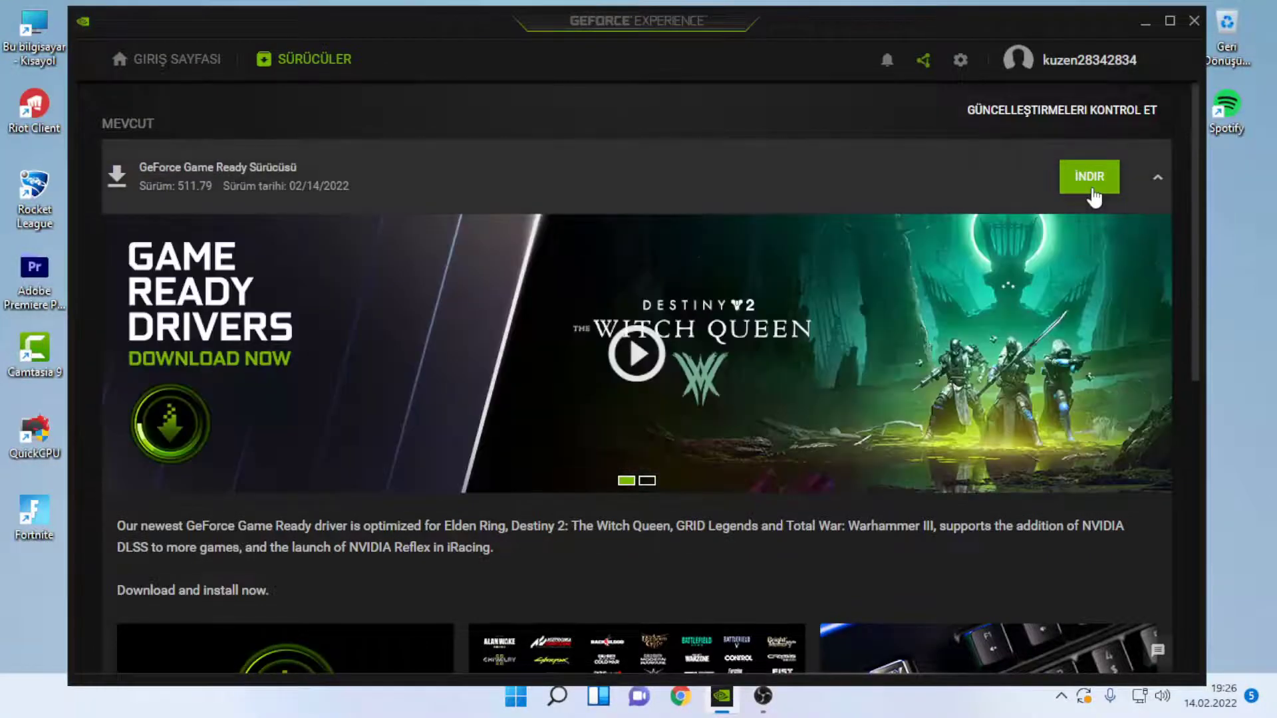
drag(796, 18, 798, 15)
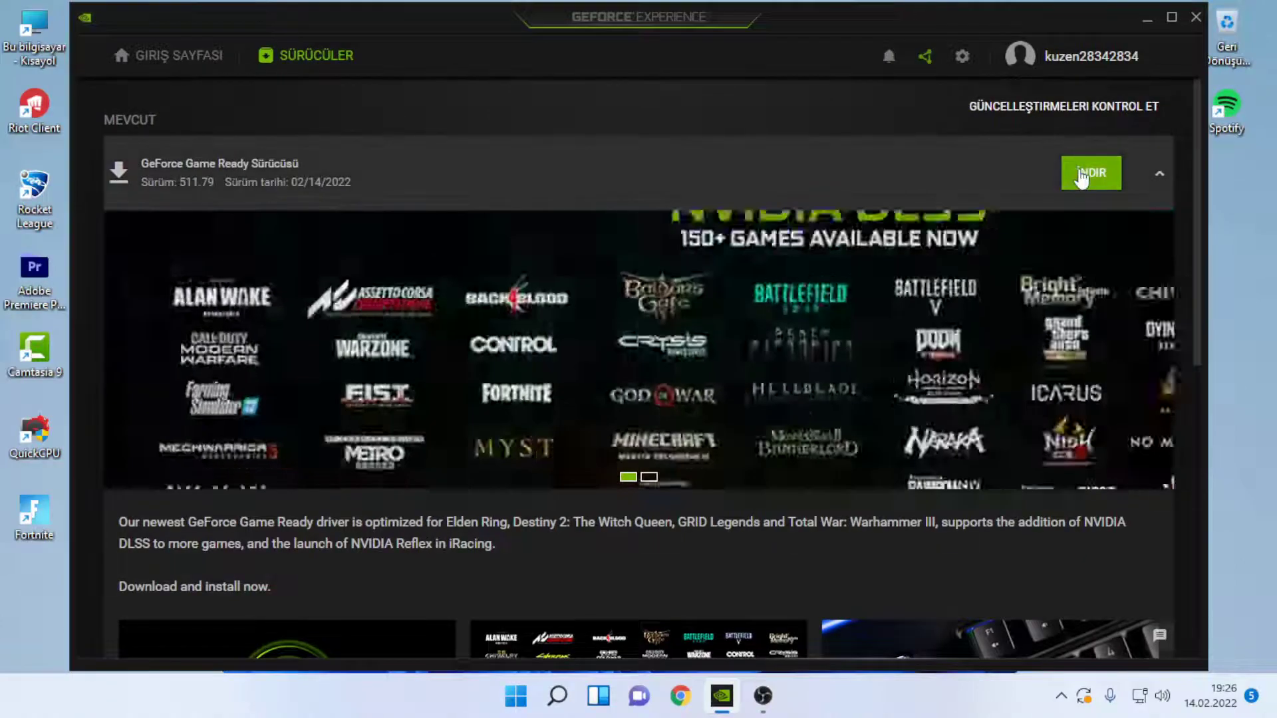
click(1078, 177)
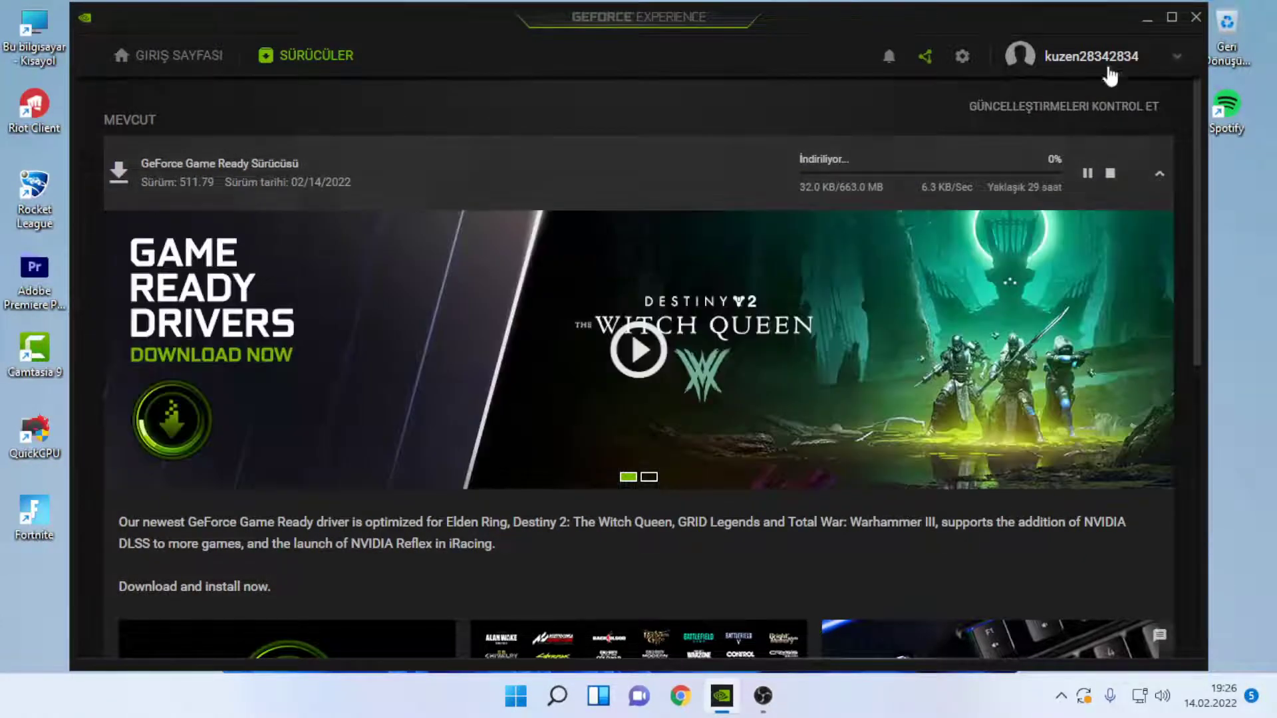
click(1143, 18)
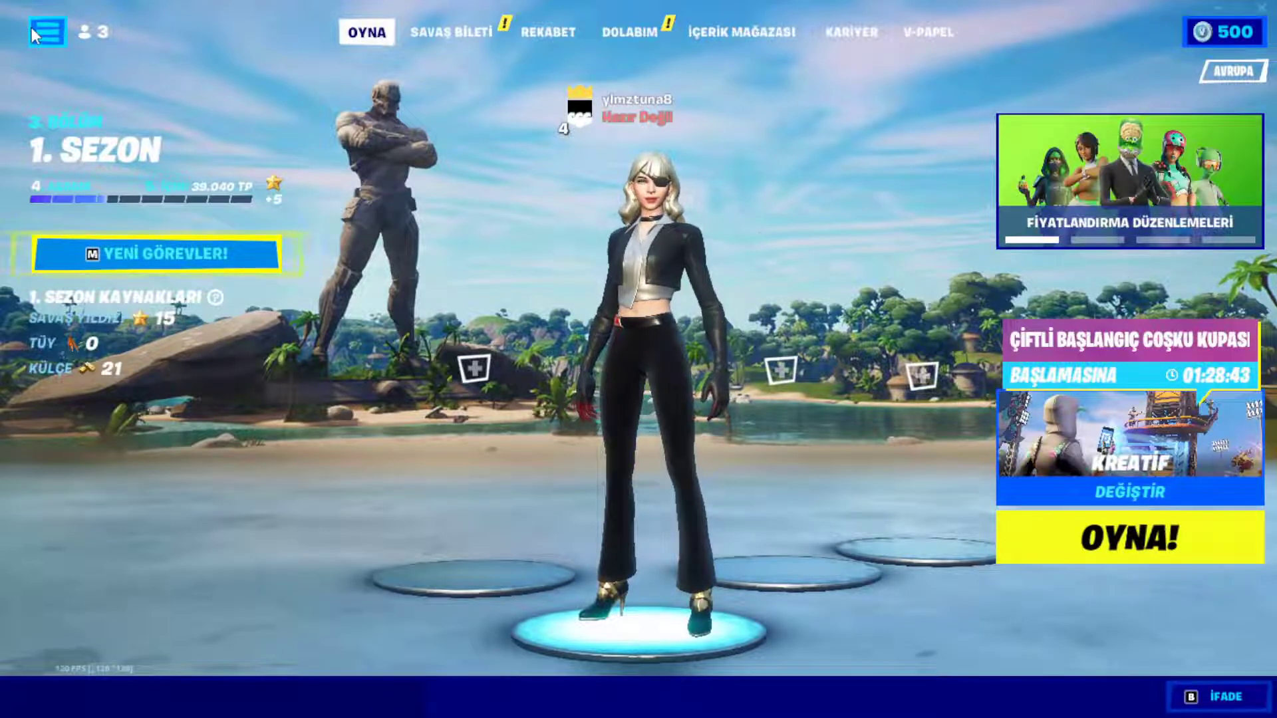
Step: Open Fortnite's video settings from the lobby
click(61, 28)
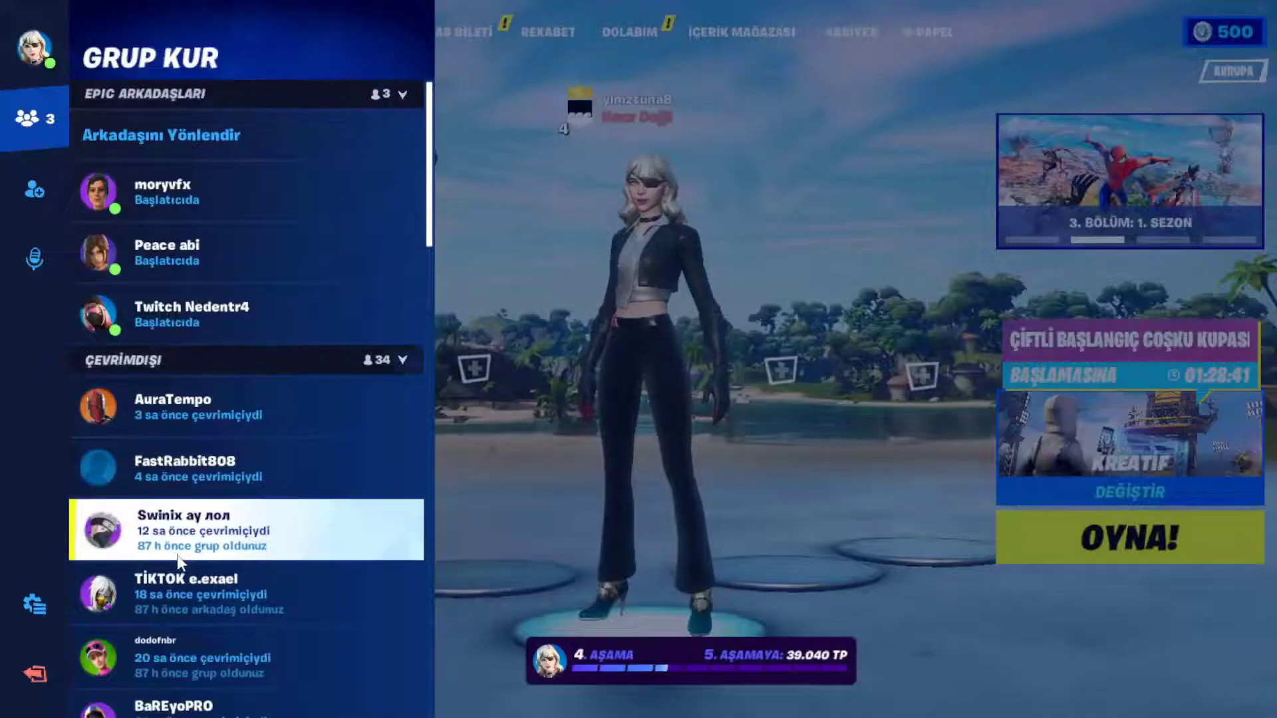
click(37, 598)
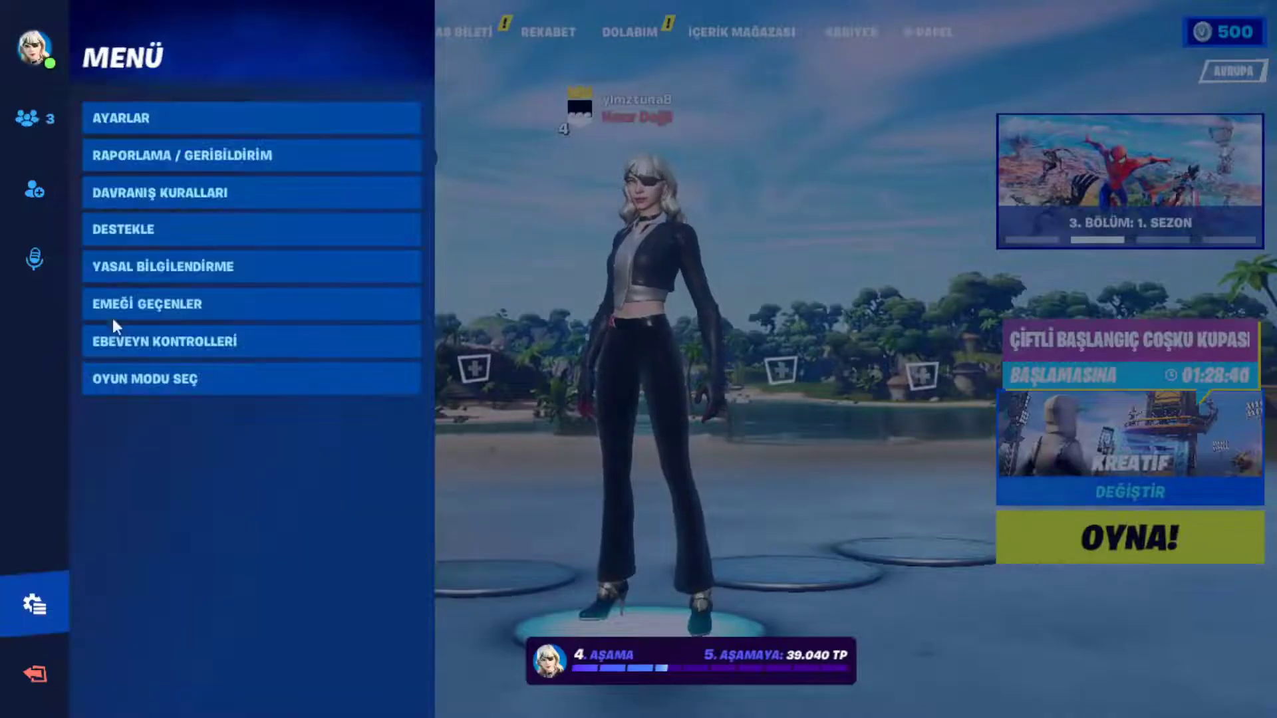
click(145, 129)
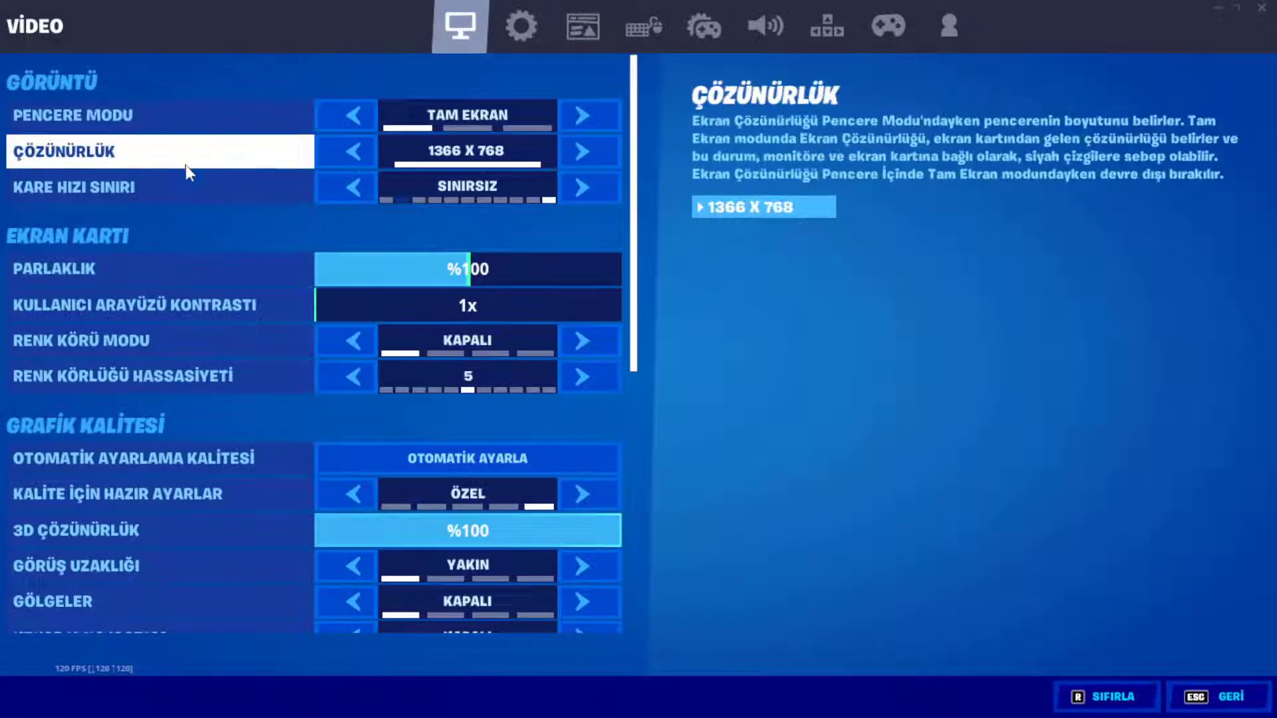
Step: Lower the frame rate limit (Kare Hızı Sınırı) to 60 FPS
click(332, 185)
click(332, 186)
click(333, 186)
click(334, 186)
click(334, 186)
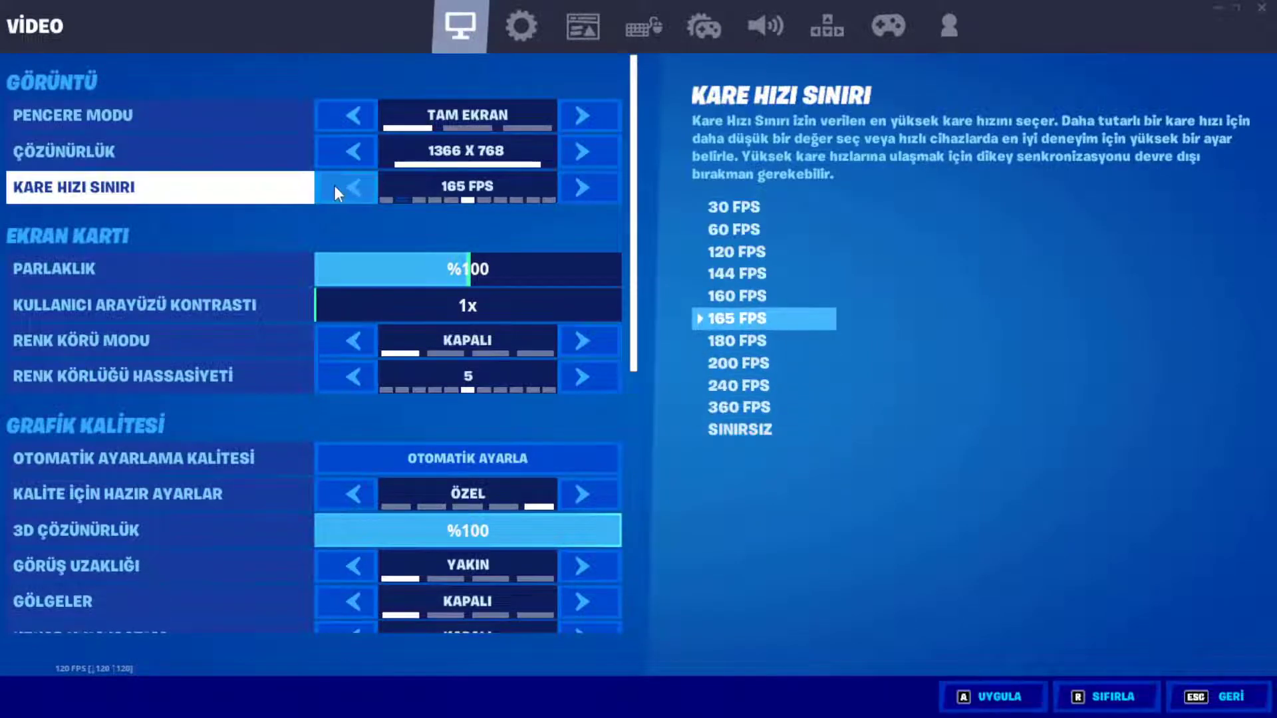
click(346, 185)
click(347, 186)
click(349, 193)
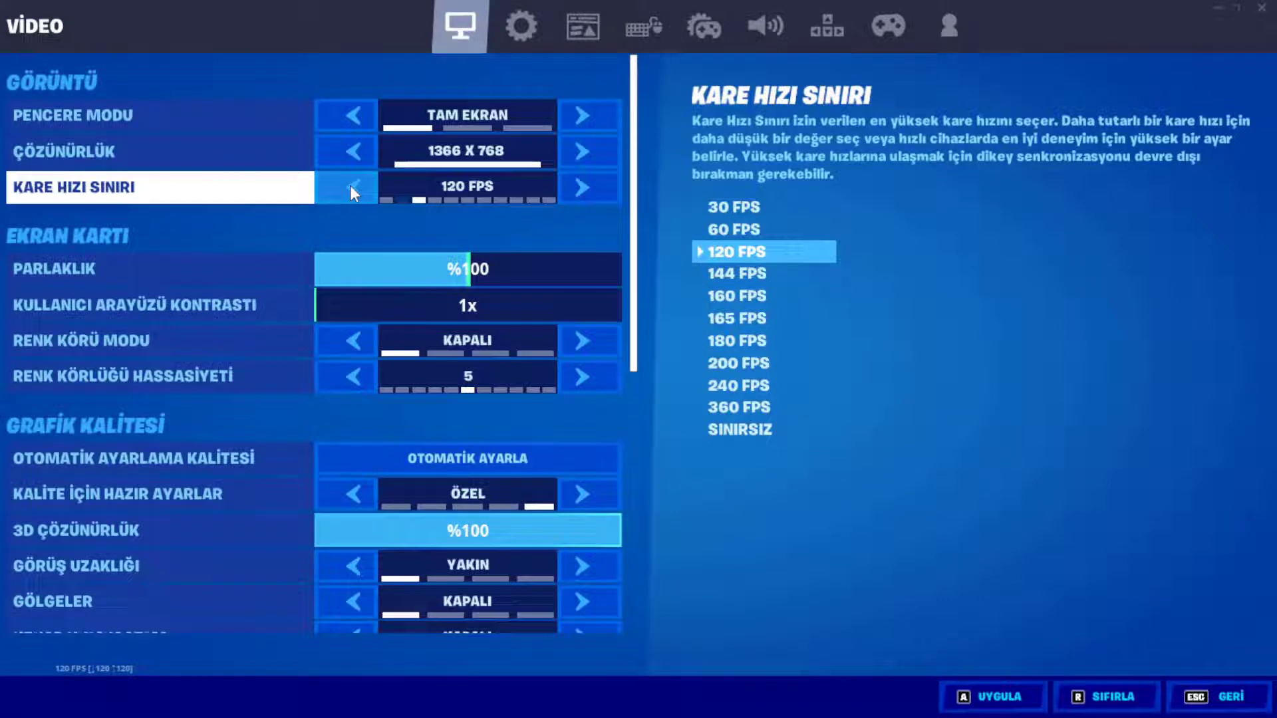
click(350, 185)
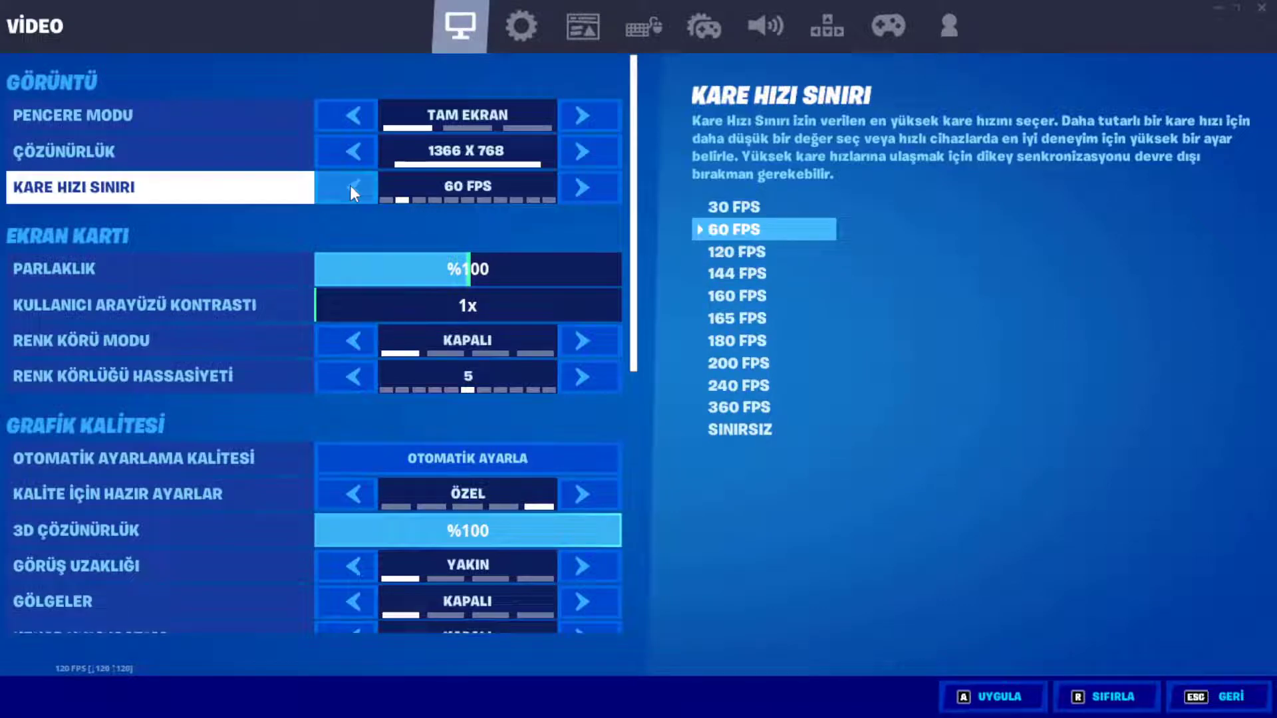